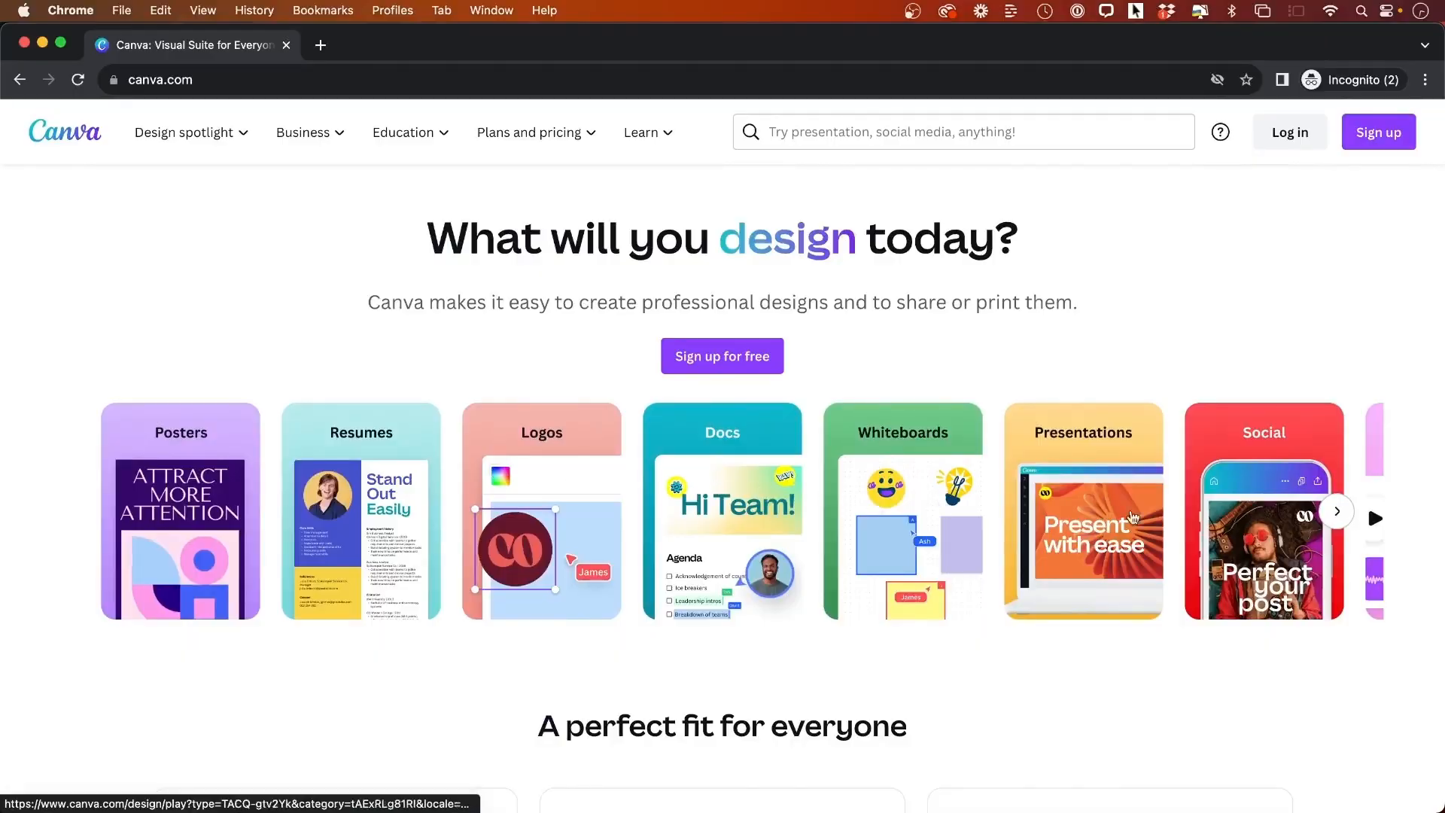
pyautogui.click(1336, 518)
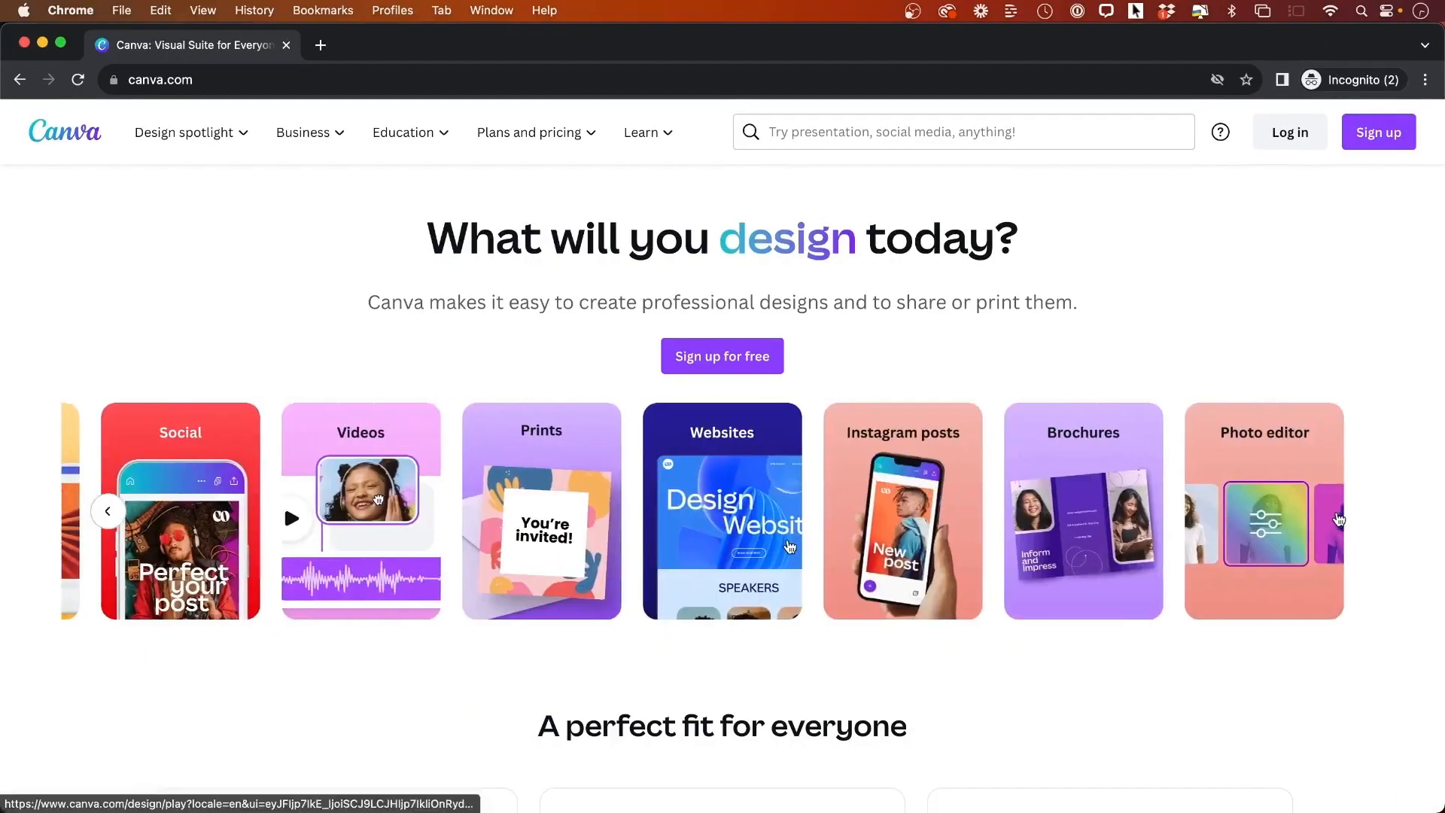
pyautogui.scroll(-10, 1336, 518)
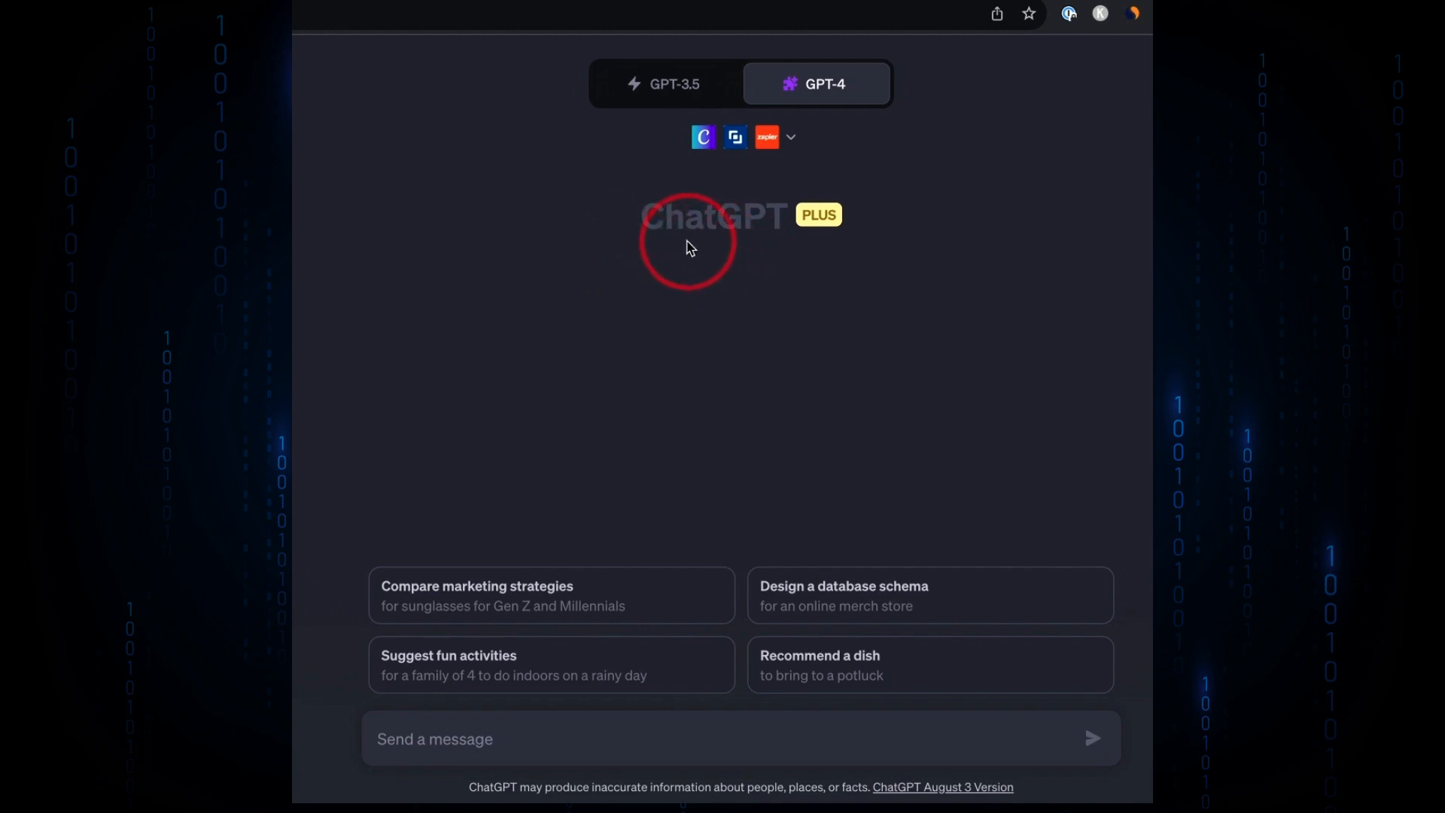
# - Review the Beta features settings for Plugins and Advanced data analysis, then close the settings dialog
pyautogui.moveTo(873, 79)
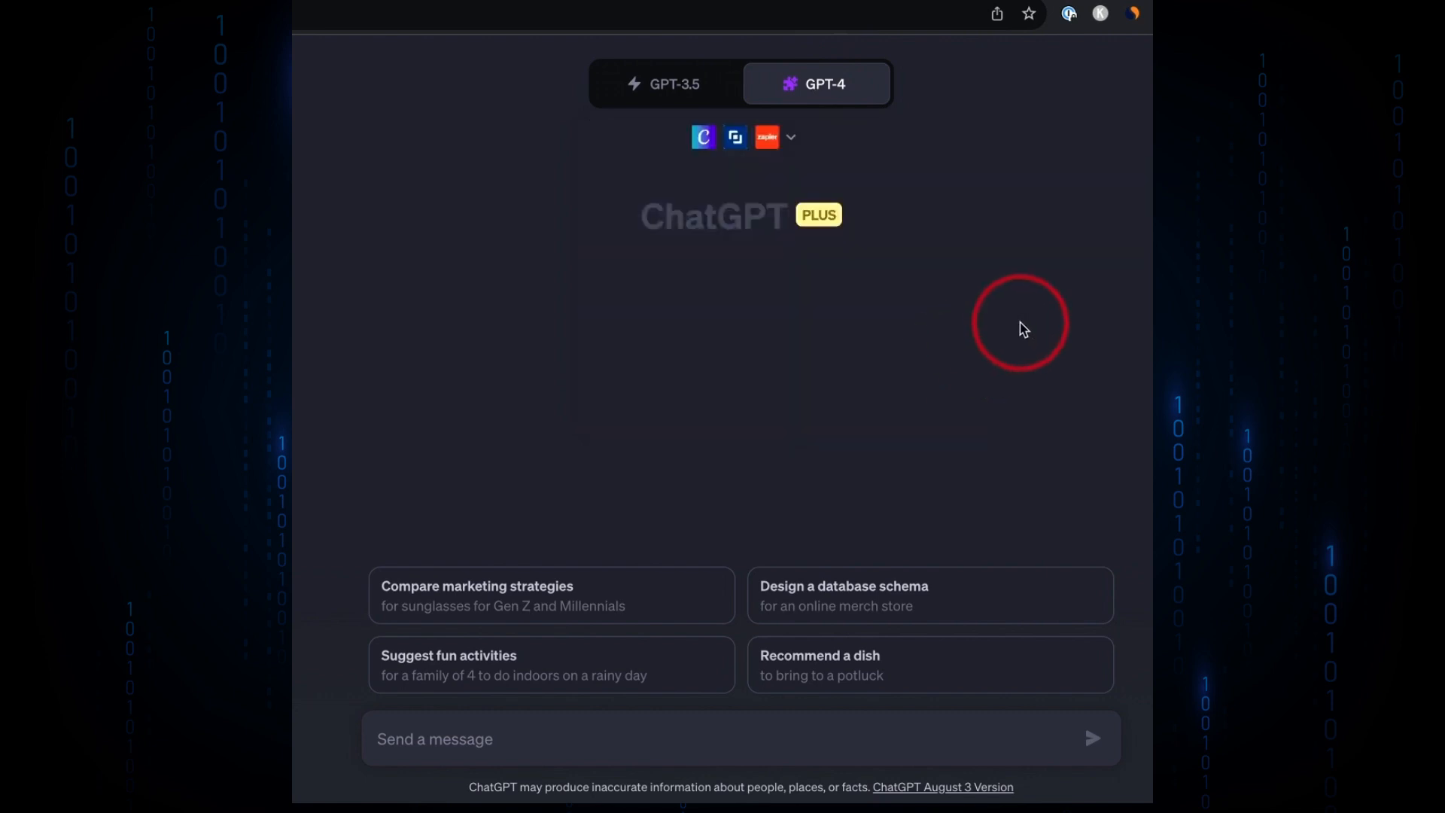
pyautogui.moveTo(694, 105)
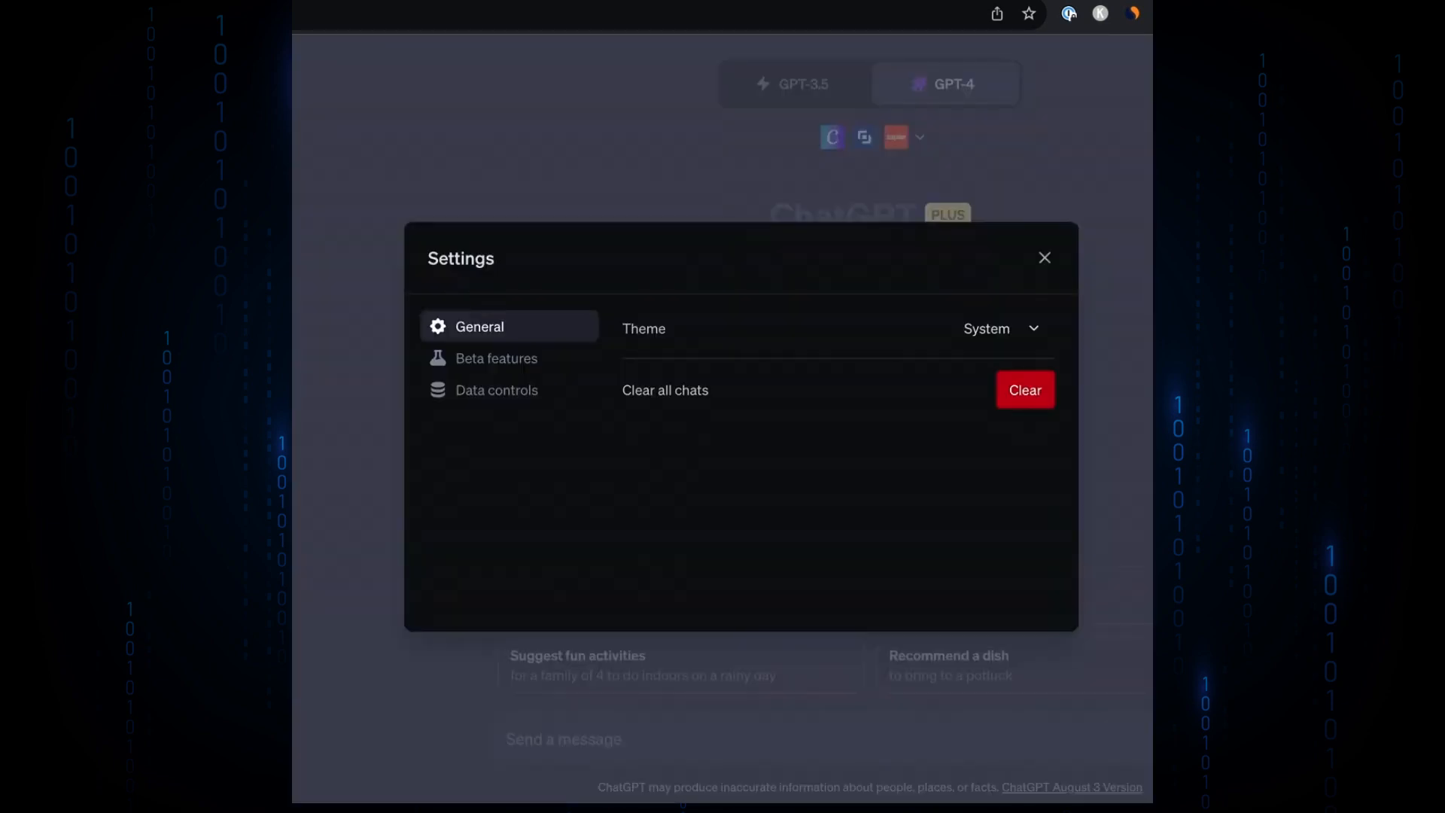
pyautogui.click(511, 363)
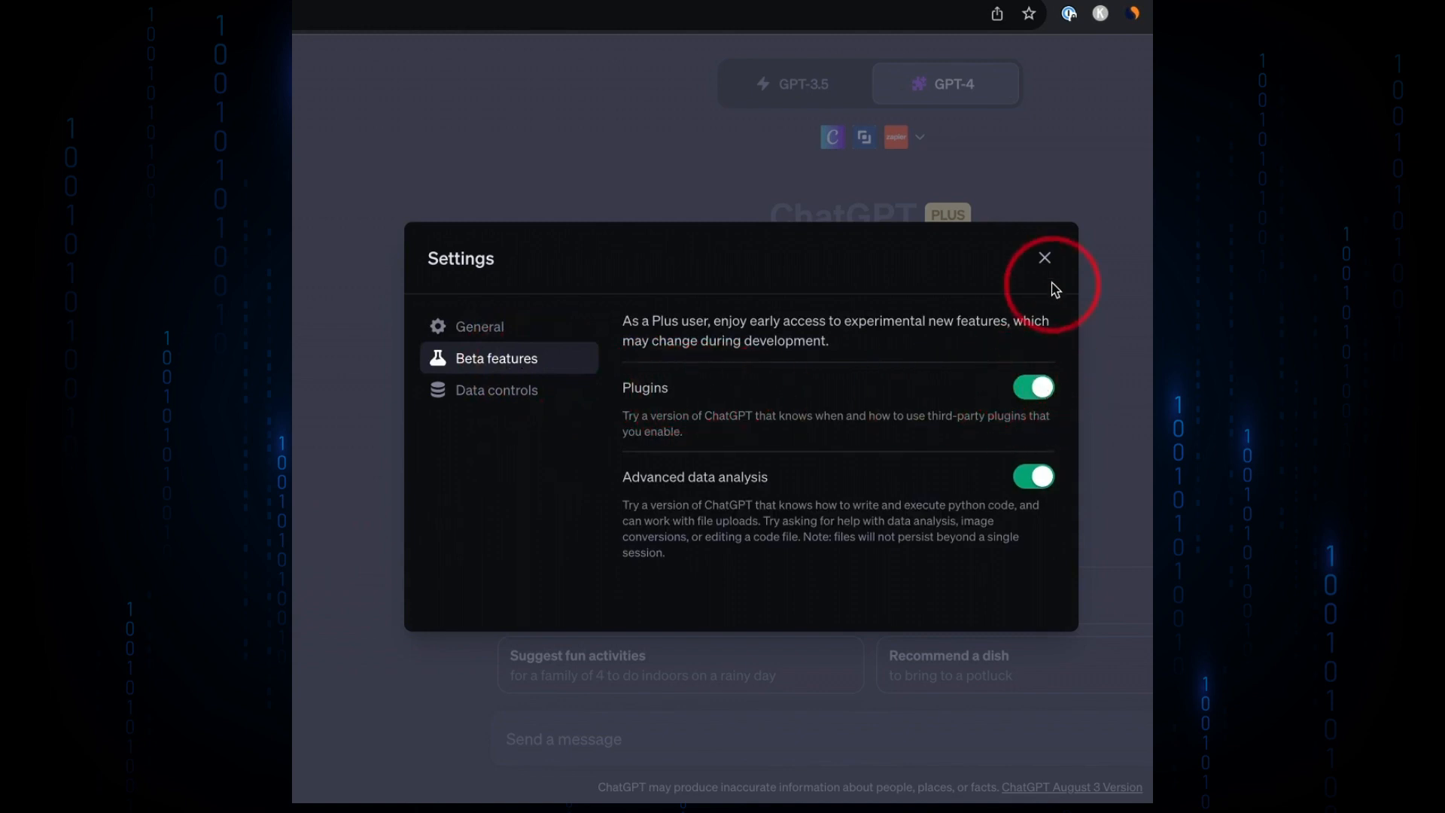
pyautogui.click(1046, 260)
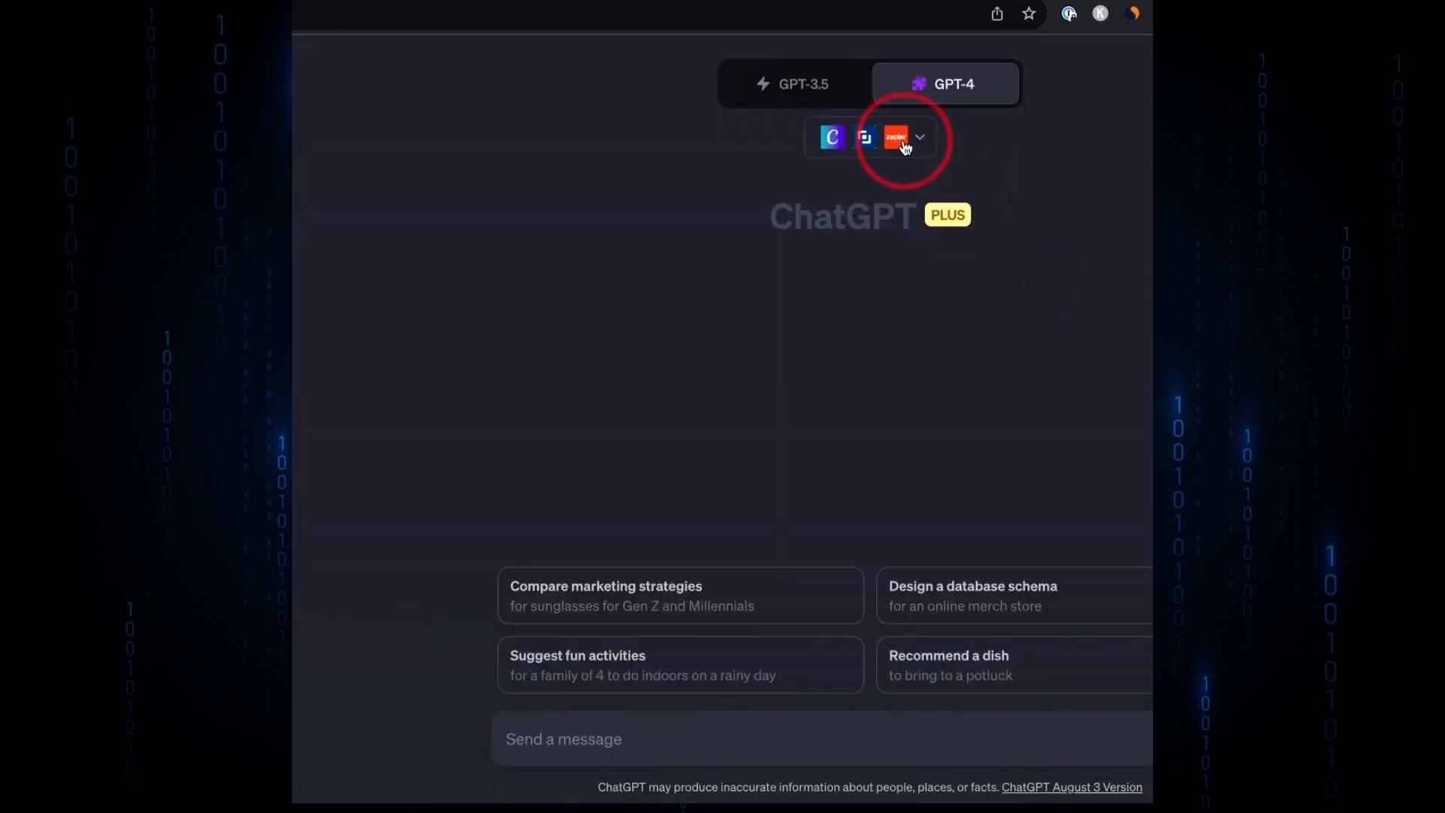
# - Switch GPT-4 to the Plugins model and open the Plugin store from the plugin list
pyautogui.moveTo(811, 87)
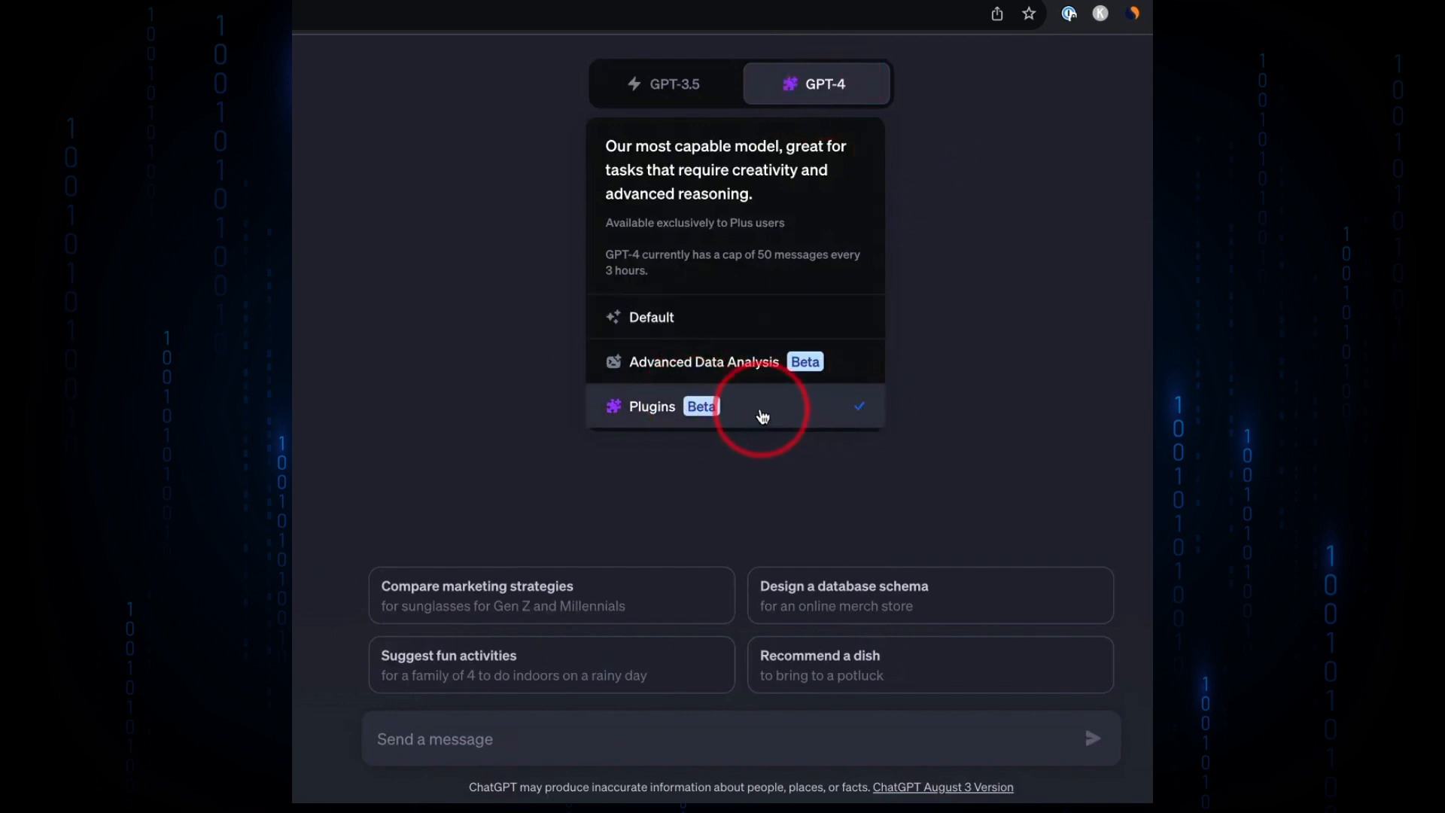
pyautogui.click(761, 410)
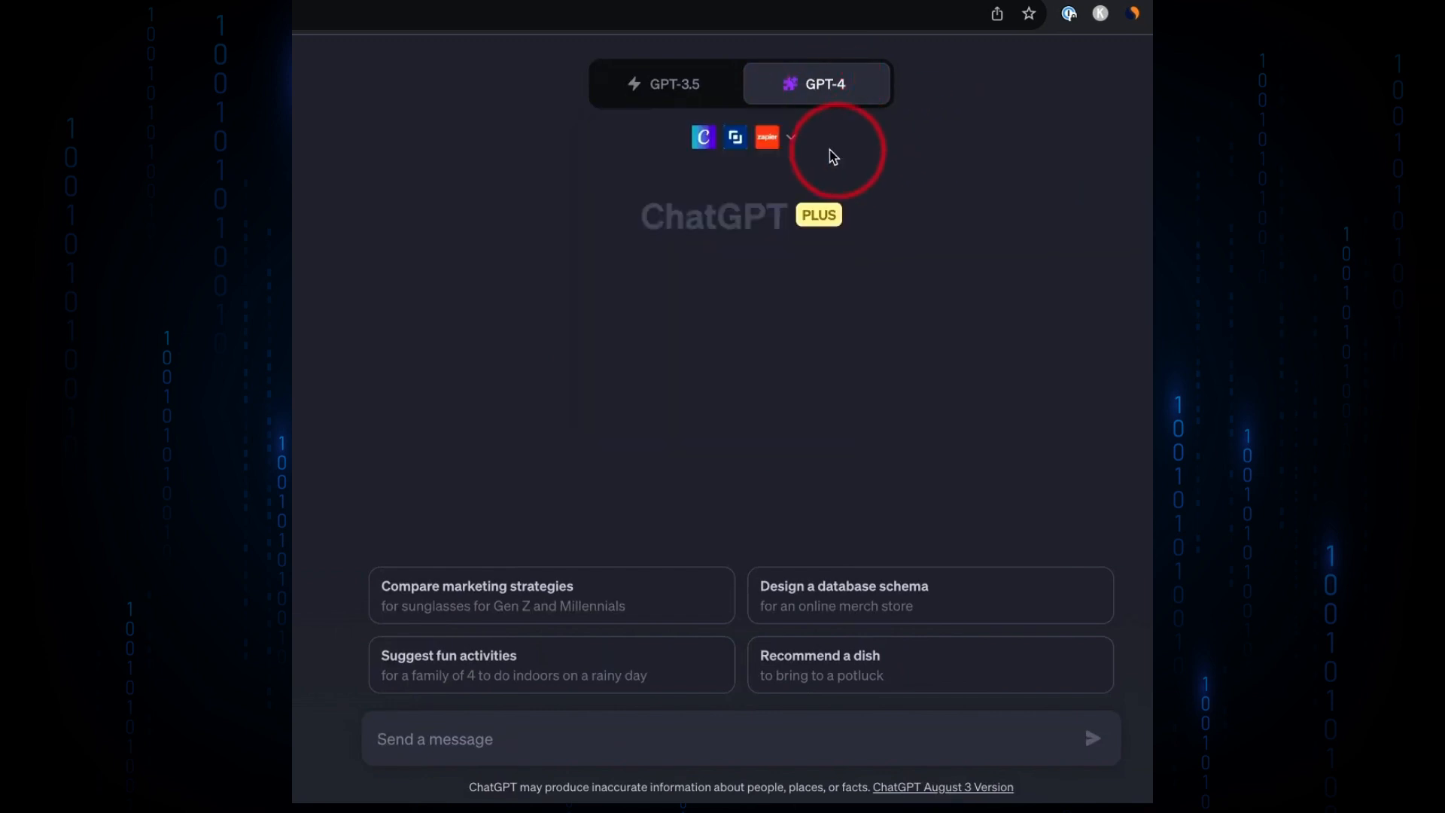
pyautogui.click(780, 143)
pyautogui.scroll(-5, 819, 322)
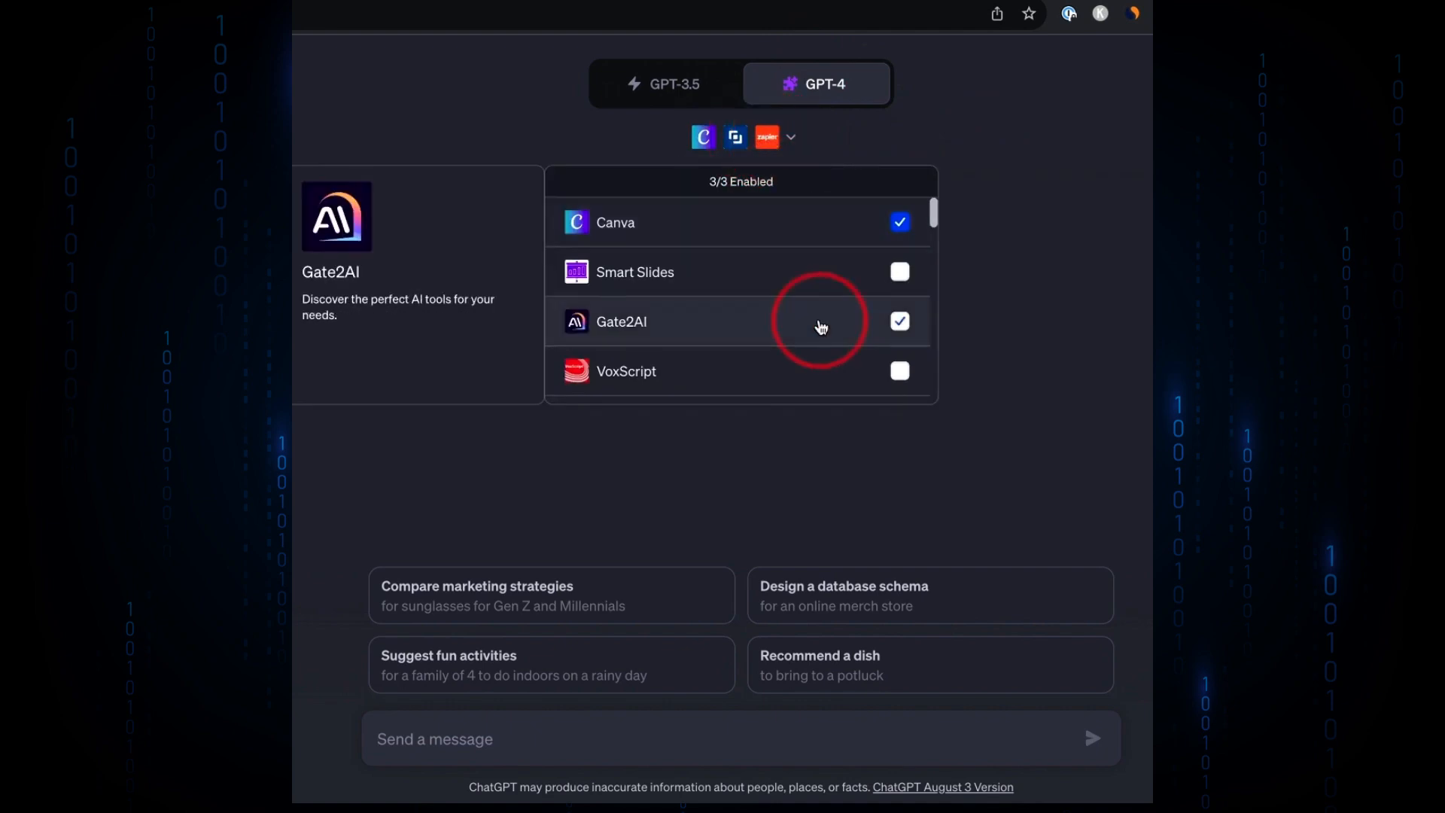
pyautogui.click(632, 383)
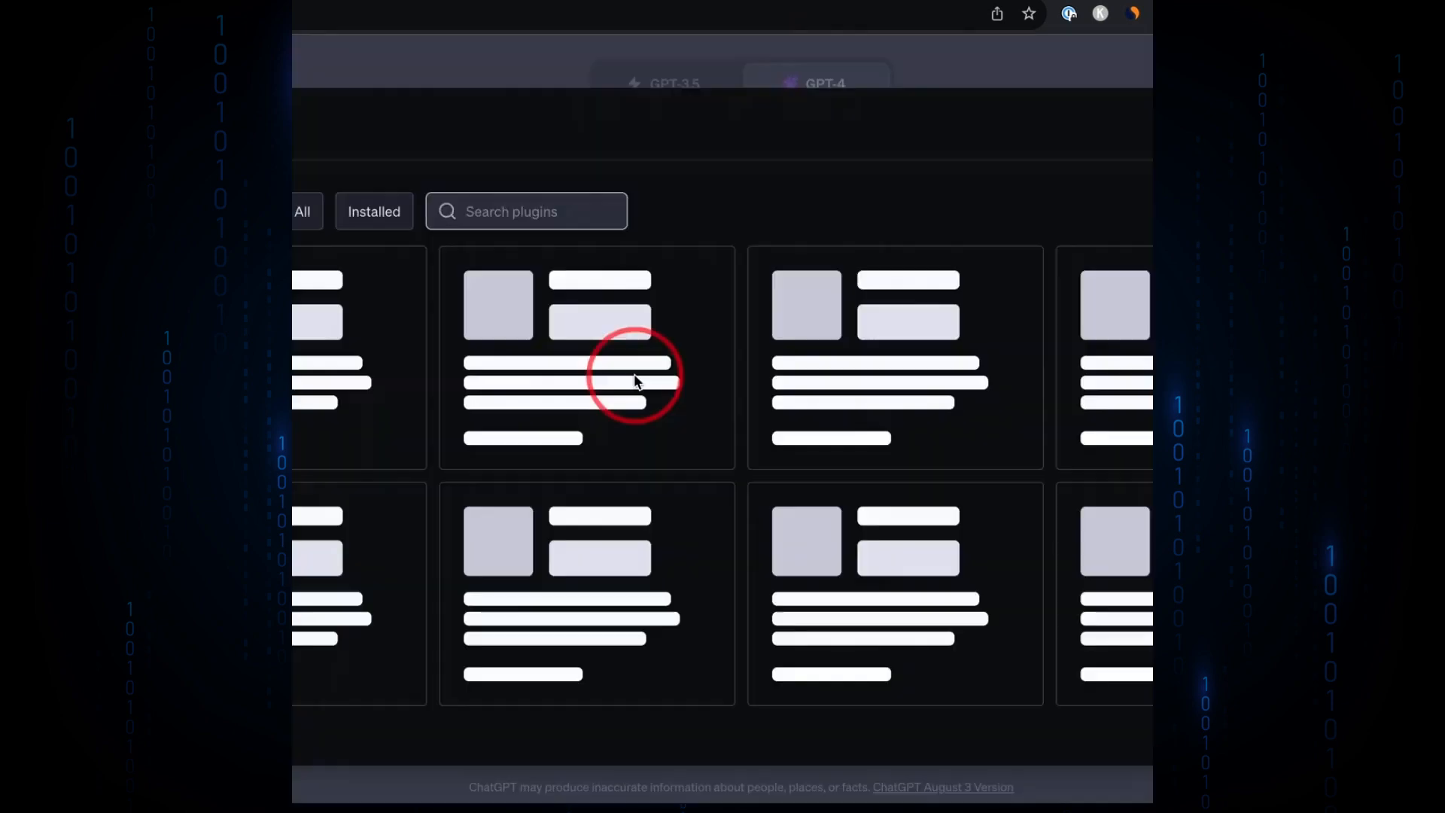
# - Search the Plugin store for canva and install the Canva plugin
pyautogui.click(519, 212)
pyautogui.write('canva')
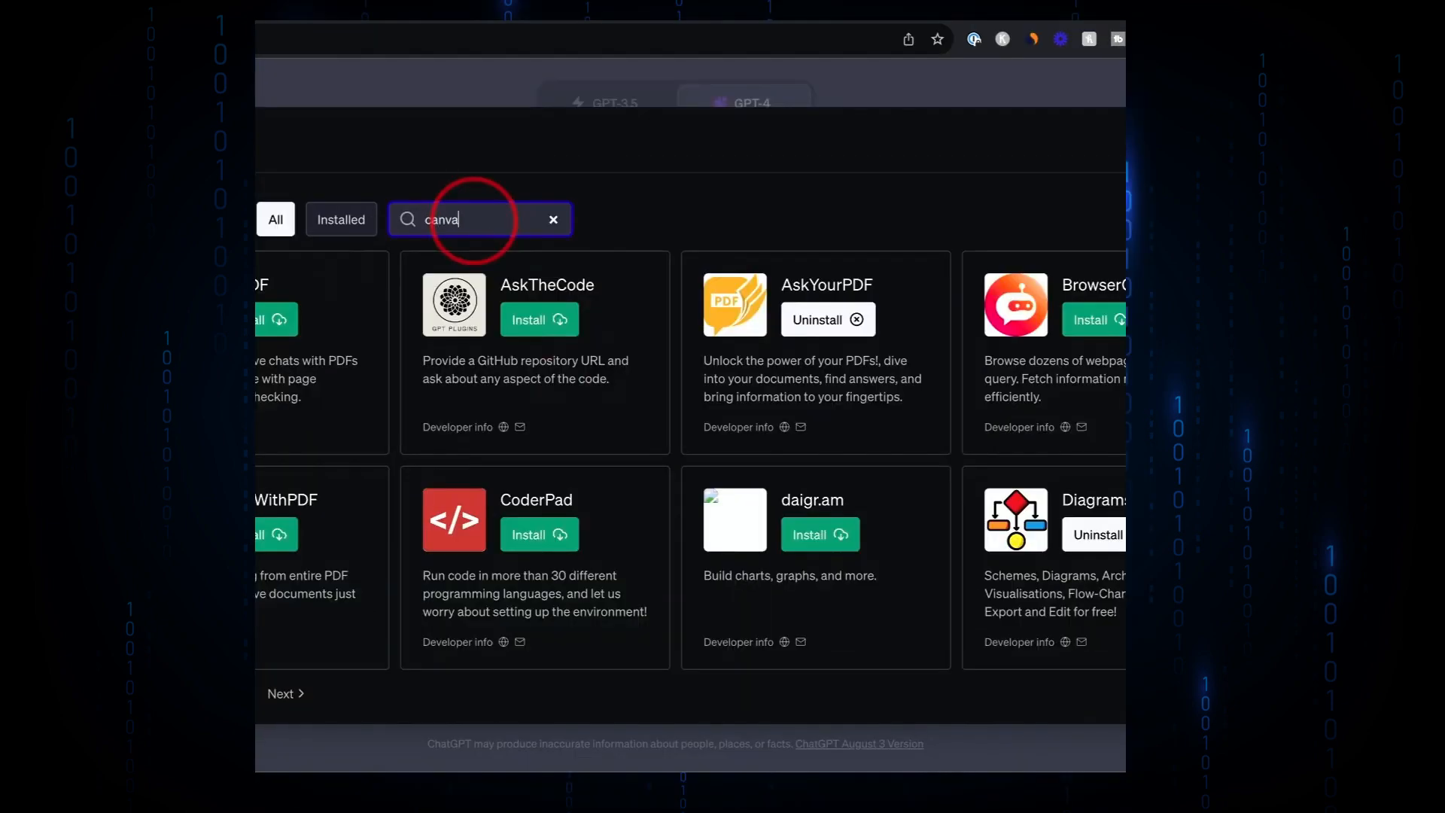
pyautogui.click(260, 325)
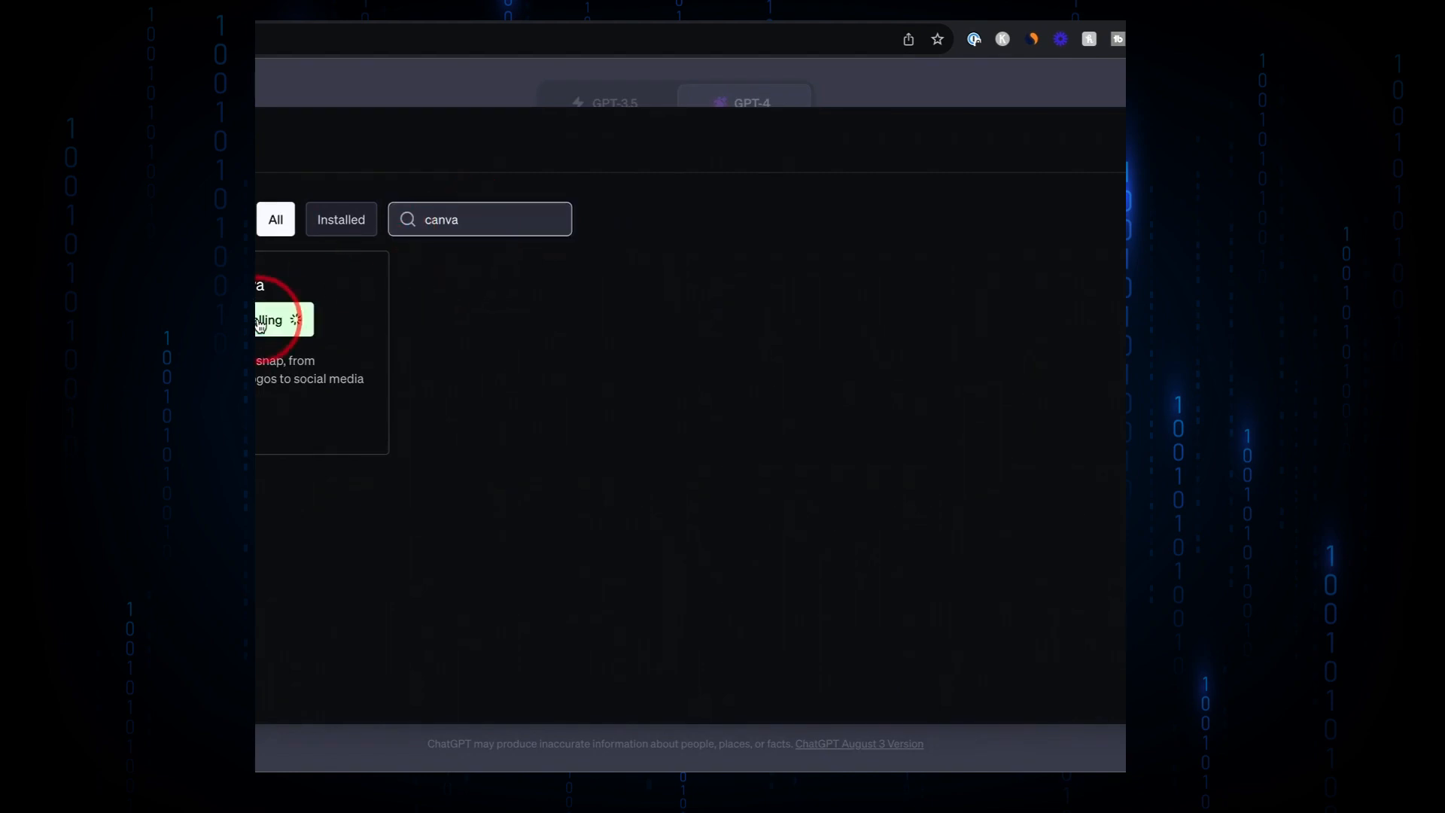
pyautogui.click(1073, 516)
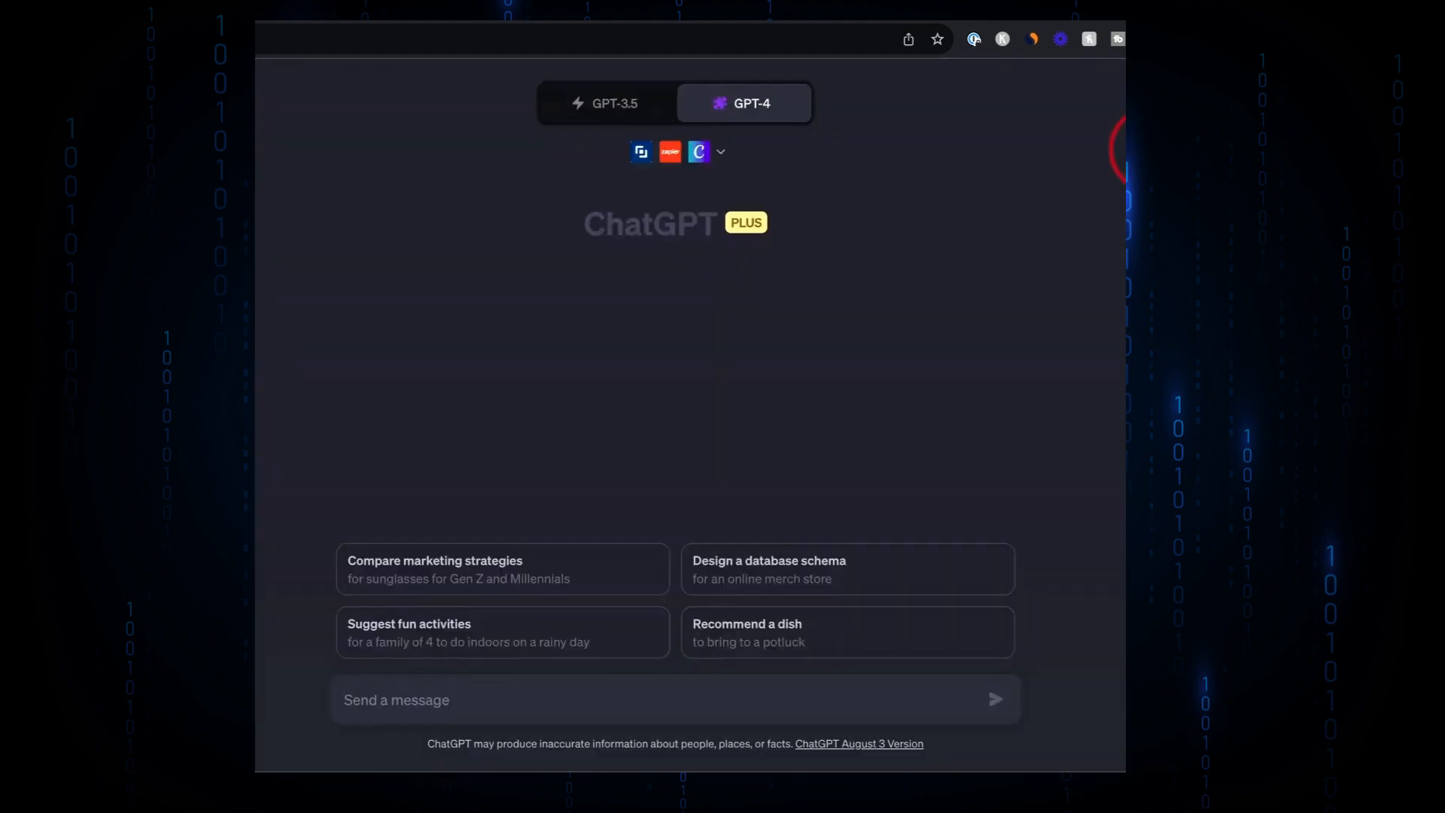
# - Enable the Canva plugin in the chat's plugin list
pyautogui.click(735, 166)
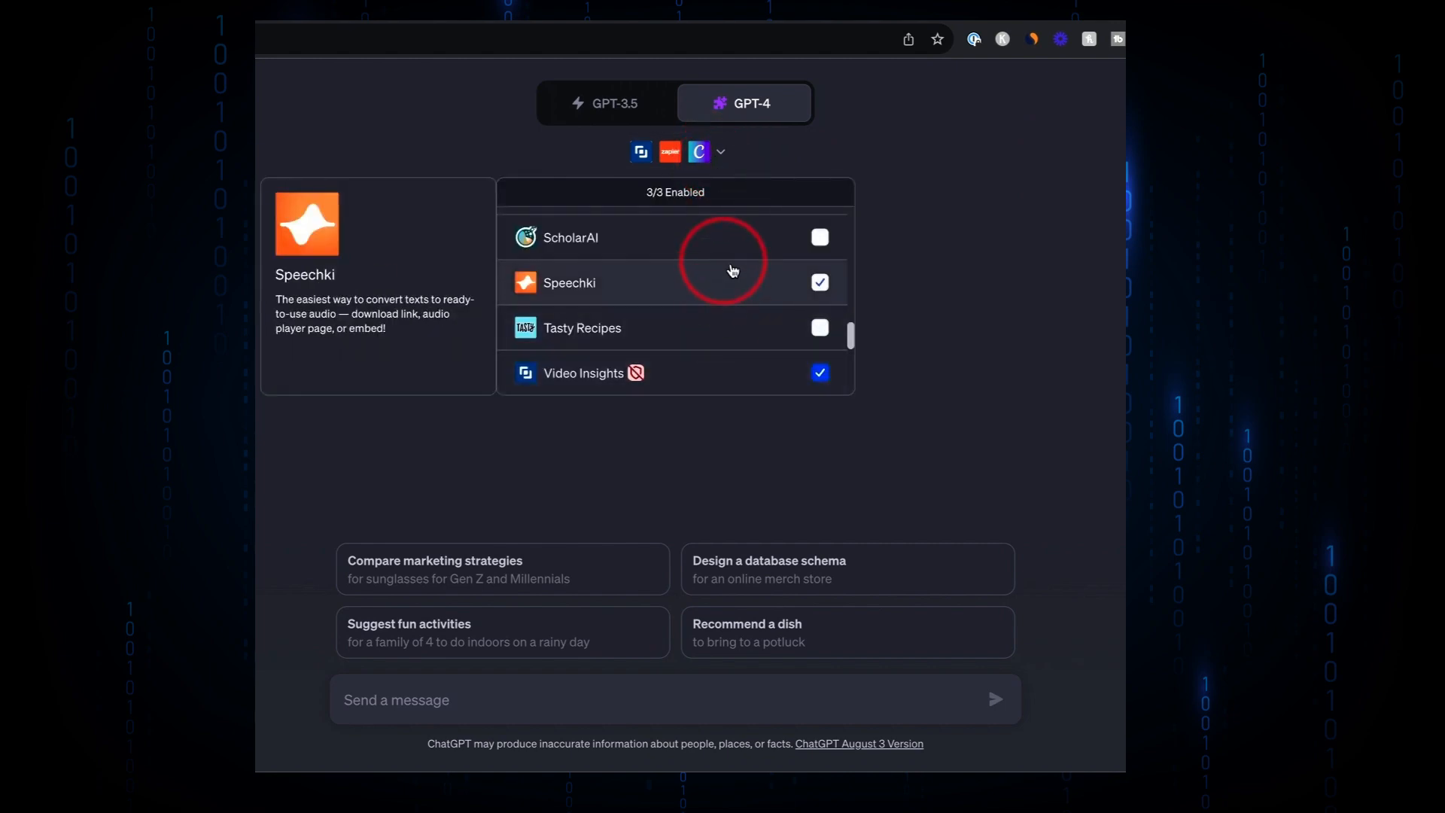
pyautogui.scroll(-3, 741, 275)
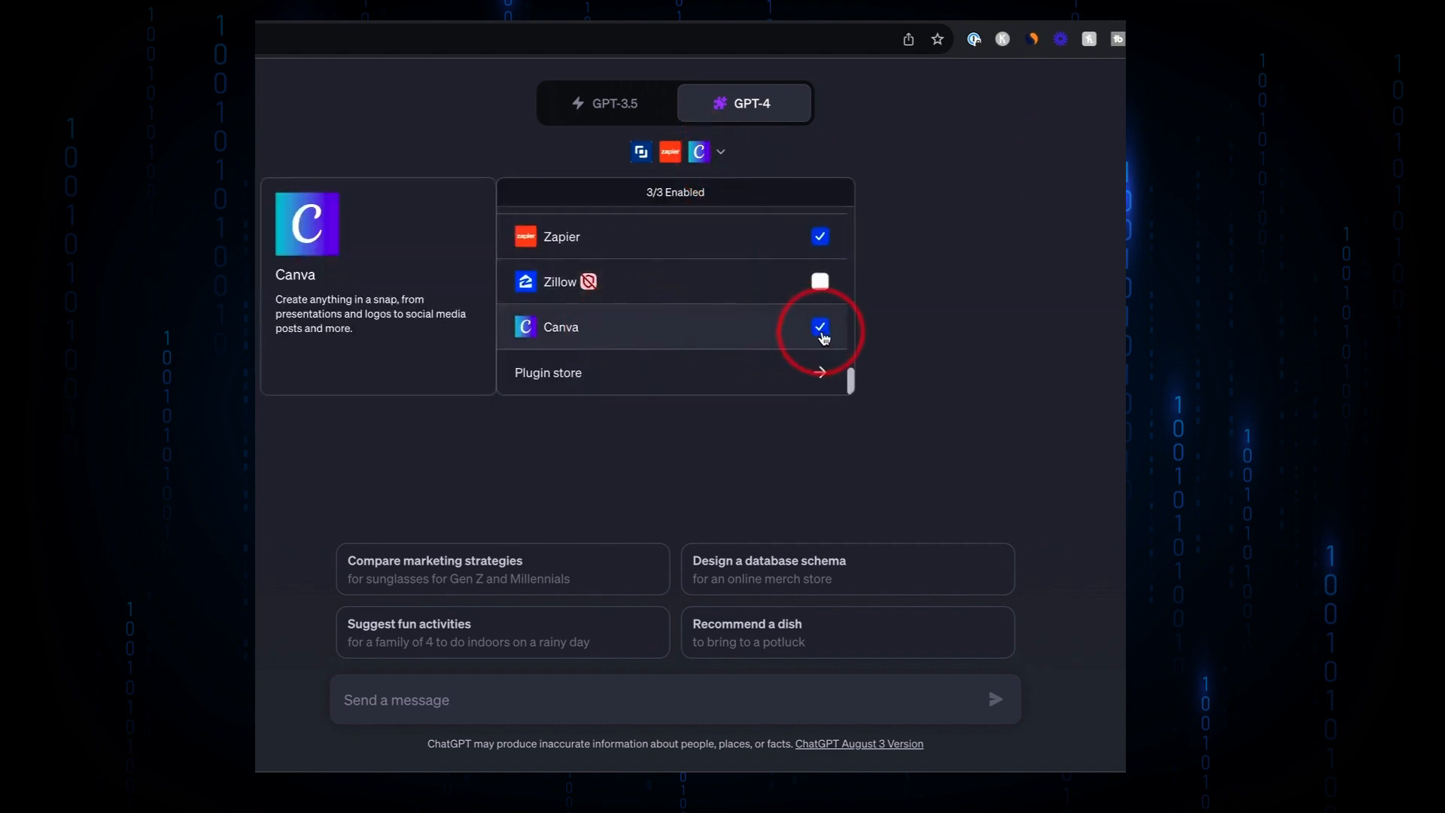
pyautogui.click(989, 319)
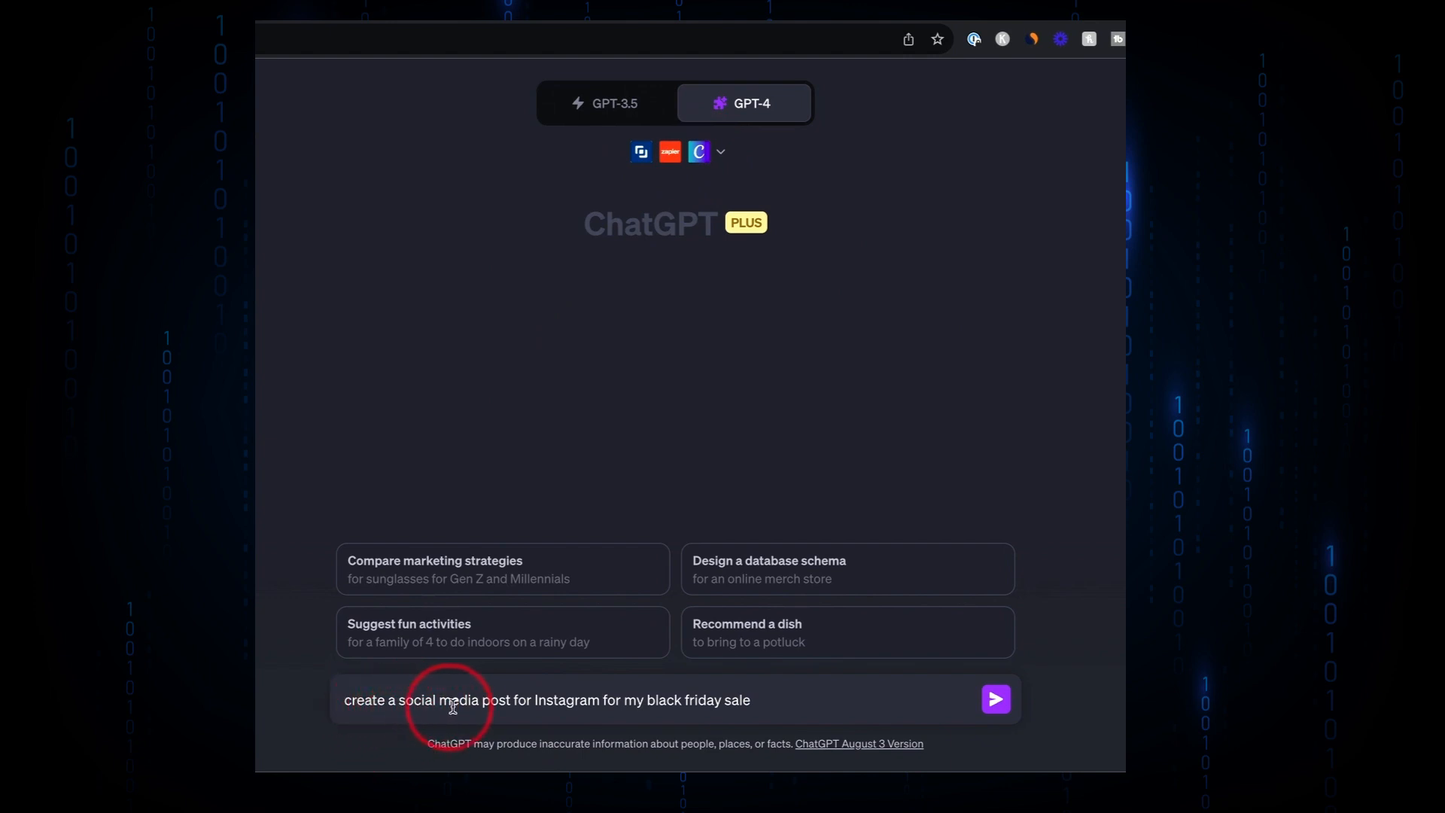
# - Send the prompt 'create a social media post for Instagram for my black friday sale'
pyautogui.click(996, 700)
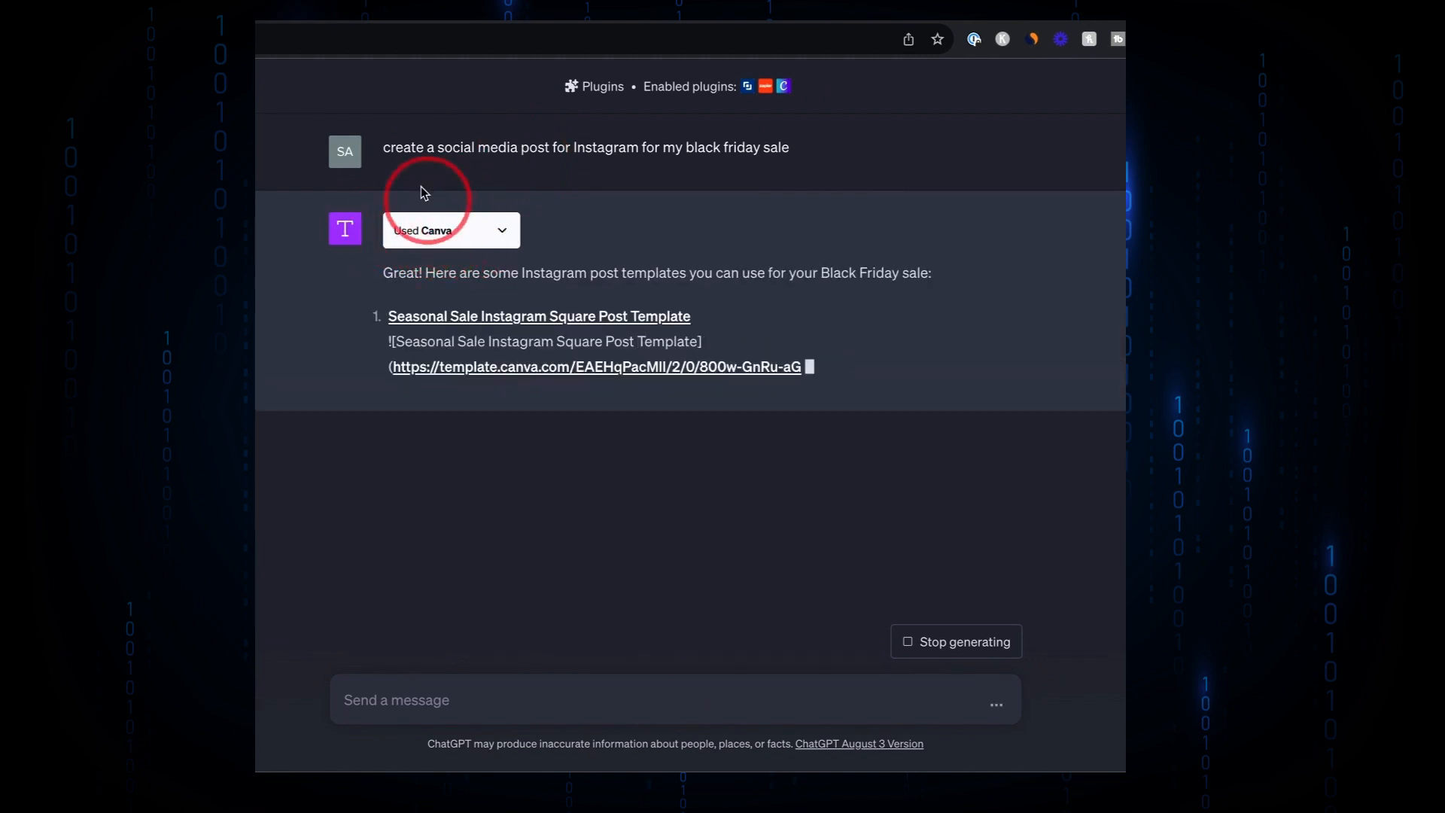
# - Scroll through the Instagram template suggestions in the response
pyautogui.scroll(6, 401, 148)
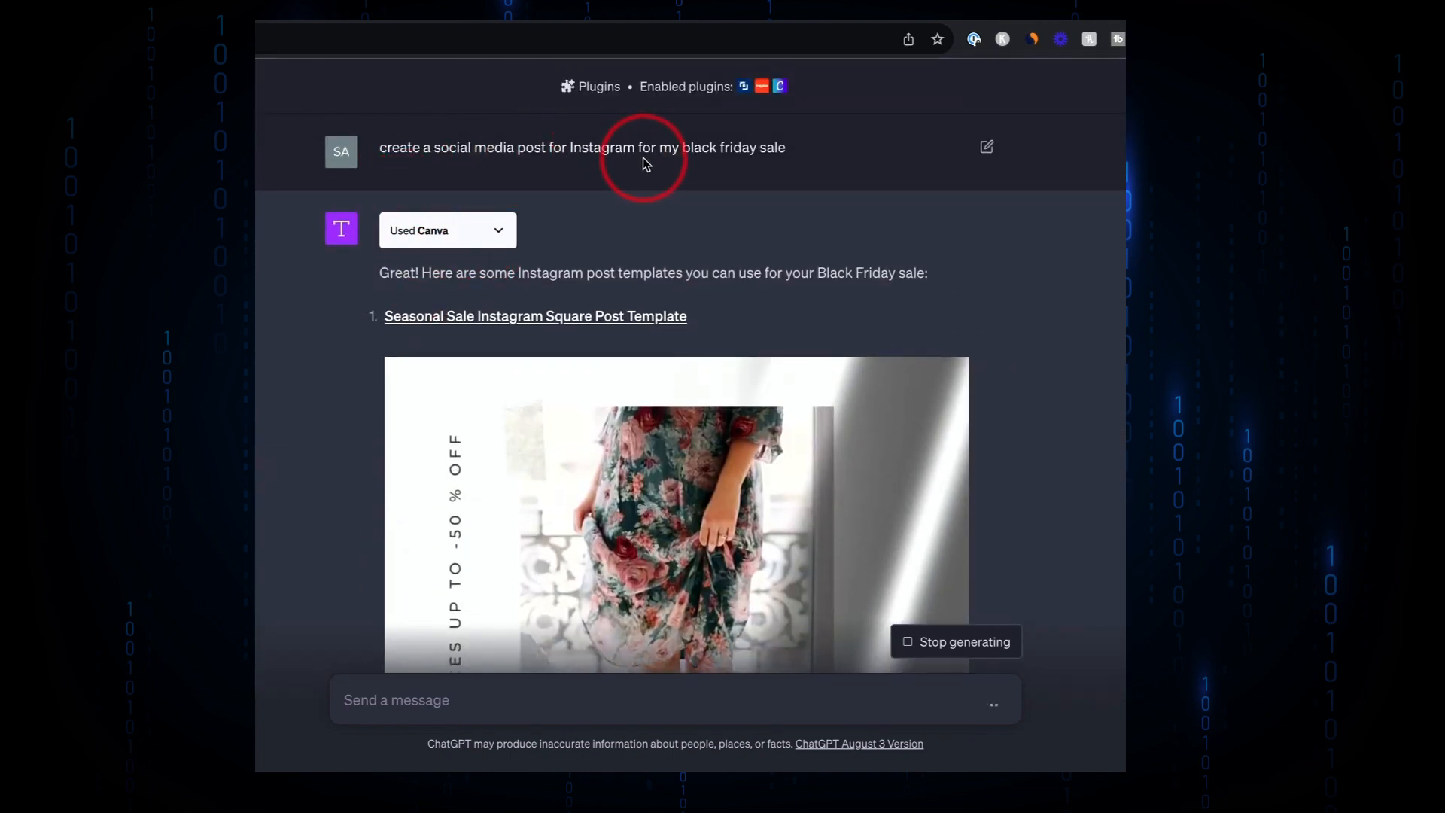
pyautogui.scroll(-3, 711, 156)
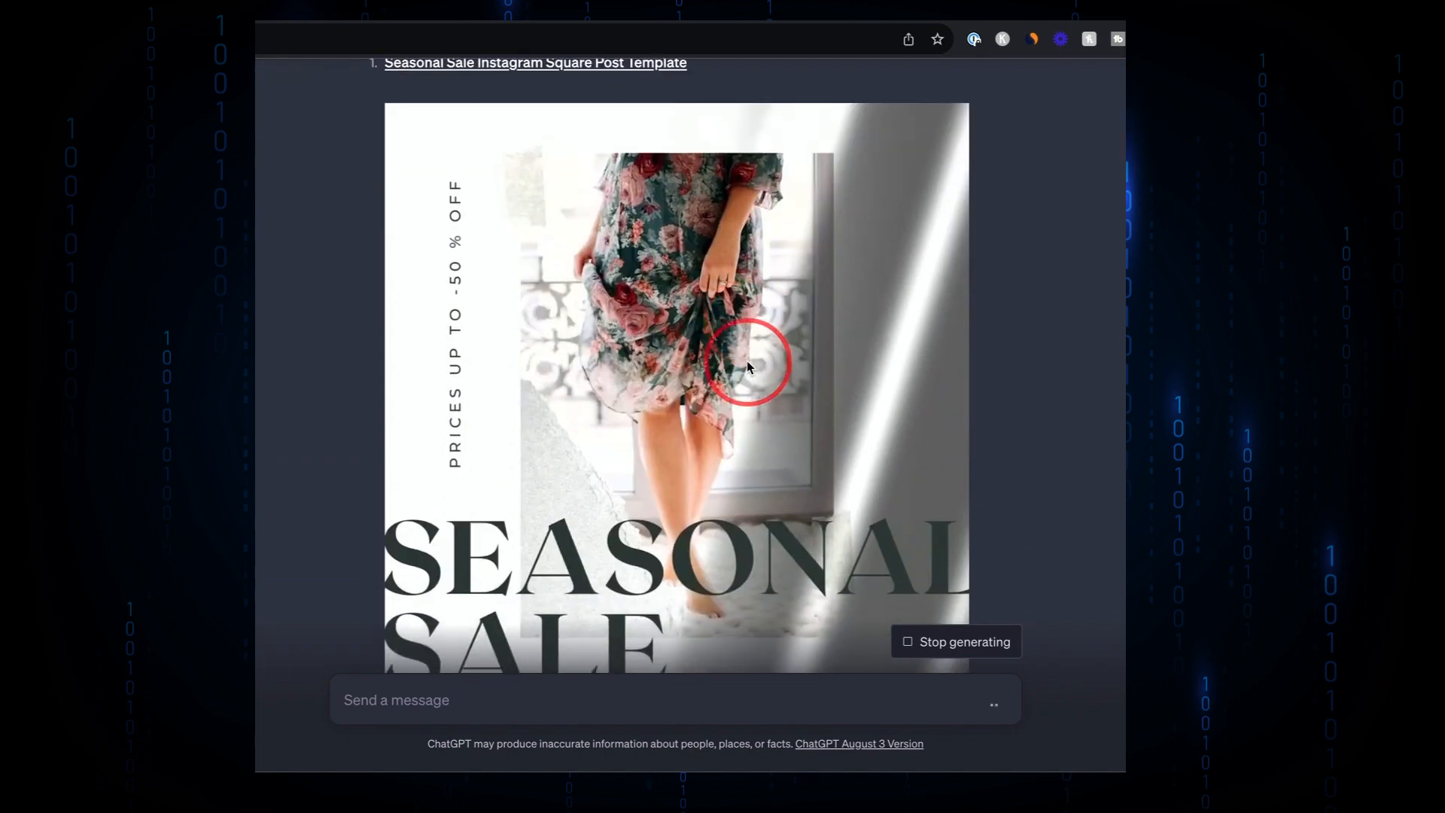
pyautogui.scroll(-10, 747, 364)
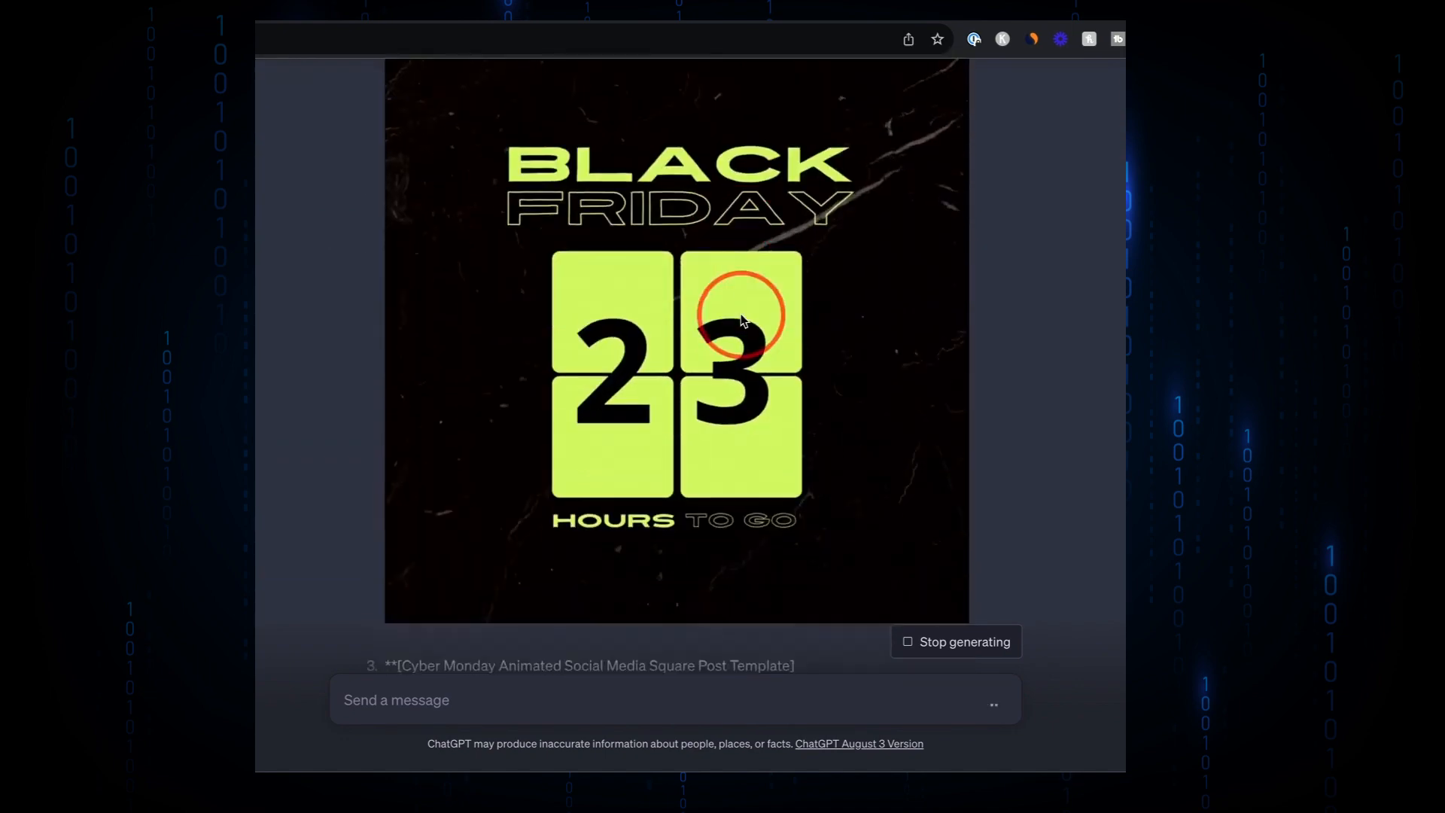
pyautogui.scroll(-3, 678, 215)
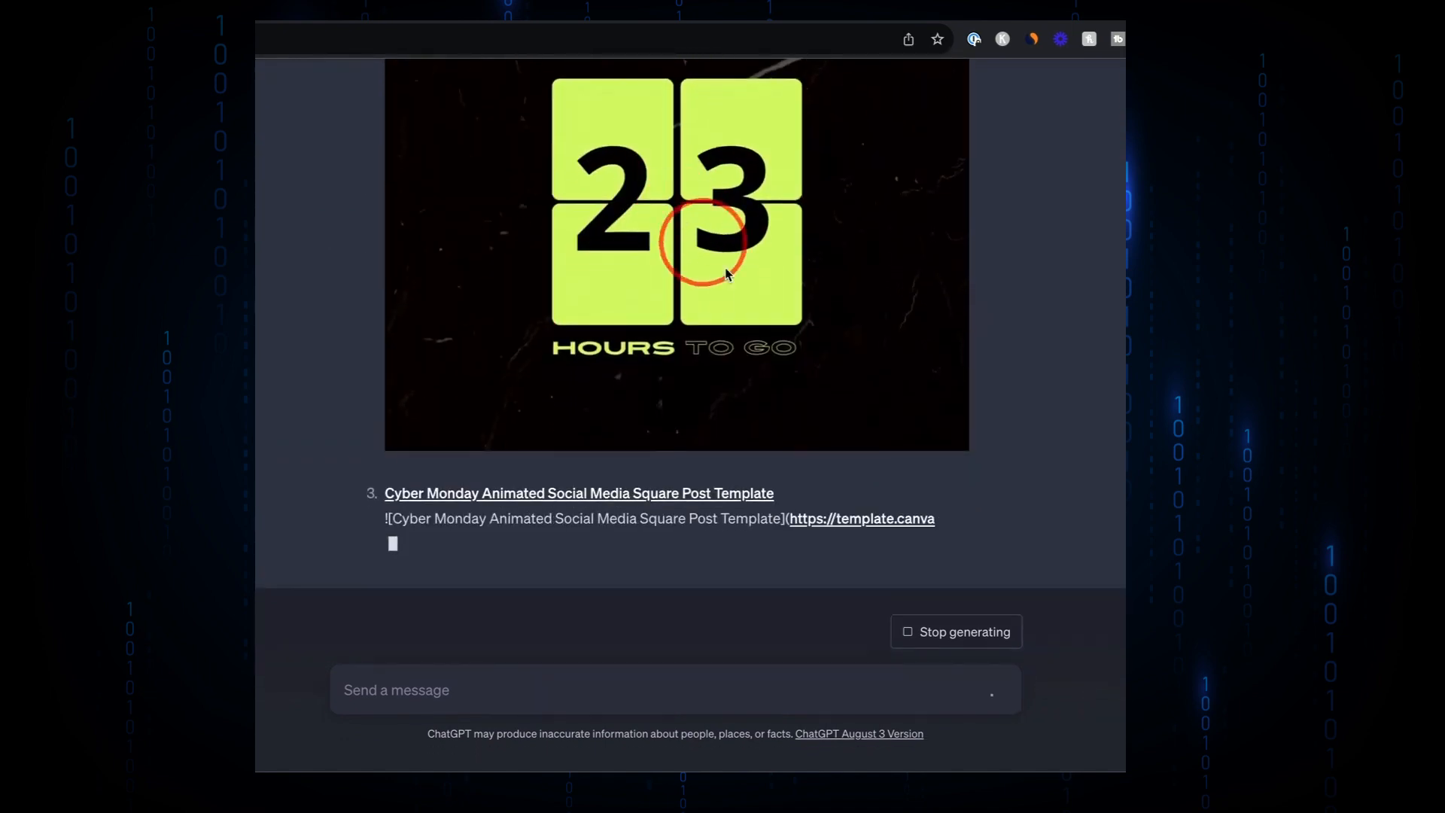
pyautogui.scroll(3, 797, 310)
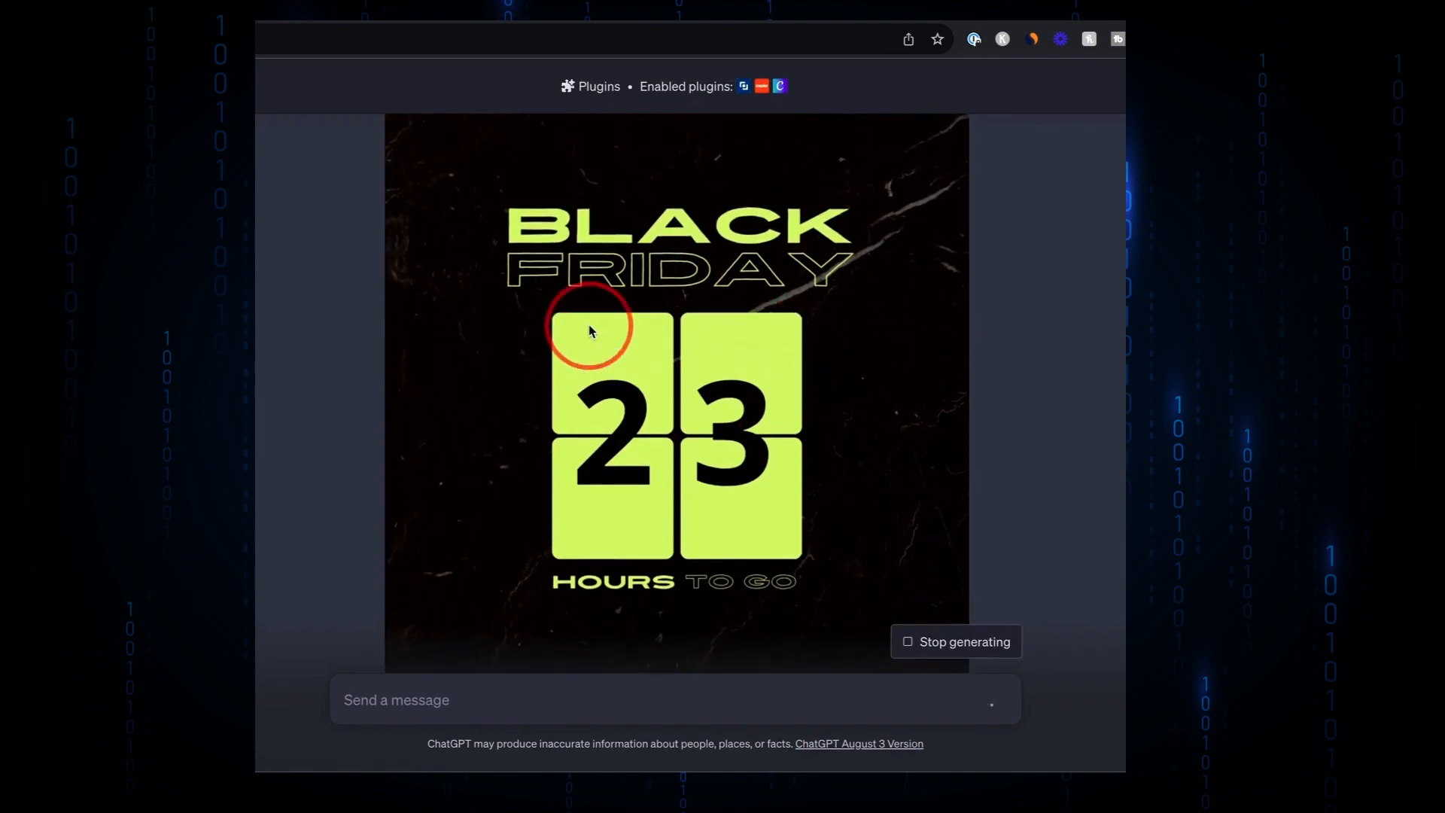
pyautogui.scroll(-2, 747, 323)
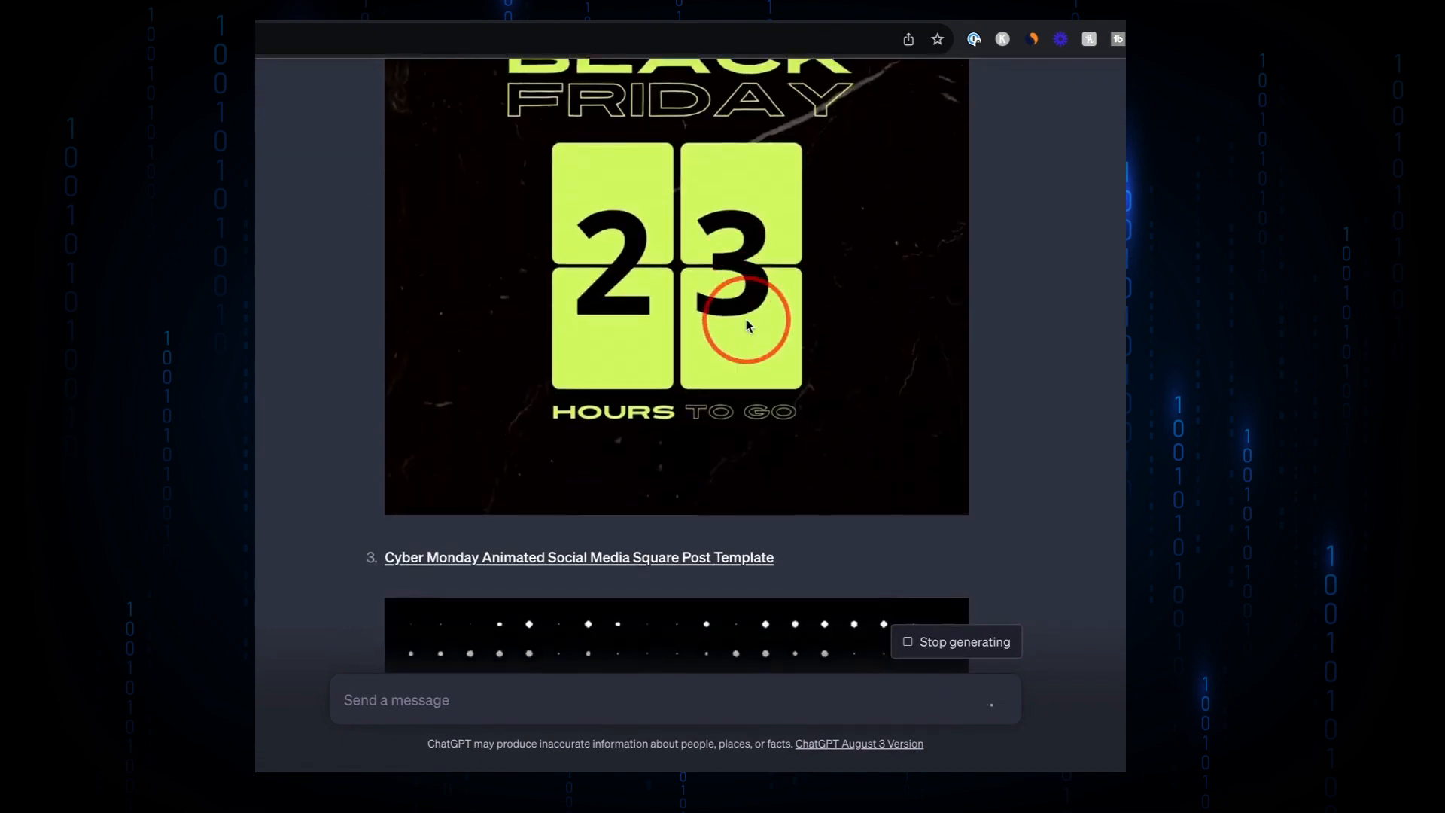
pyautogui.scroll(-4, 748, 325)
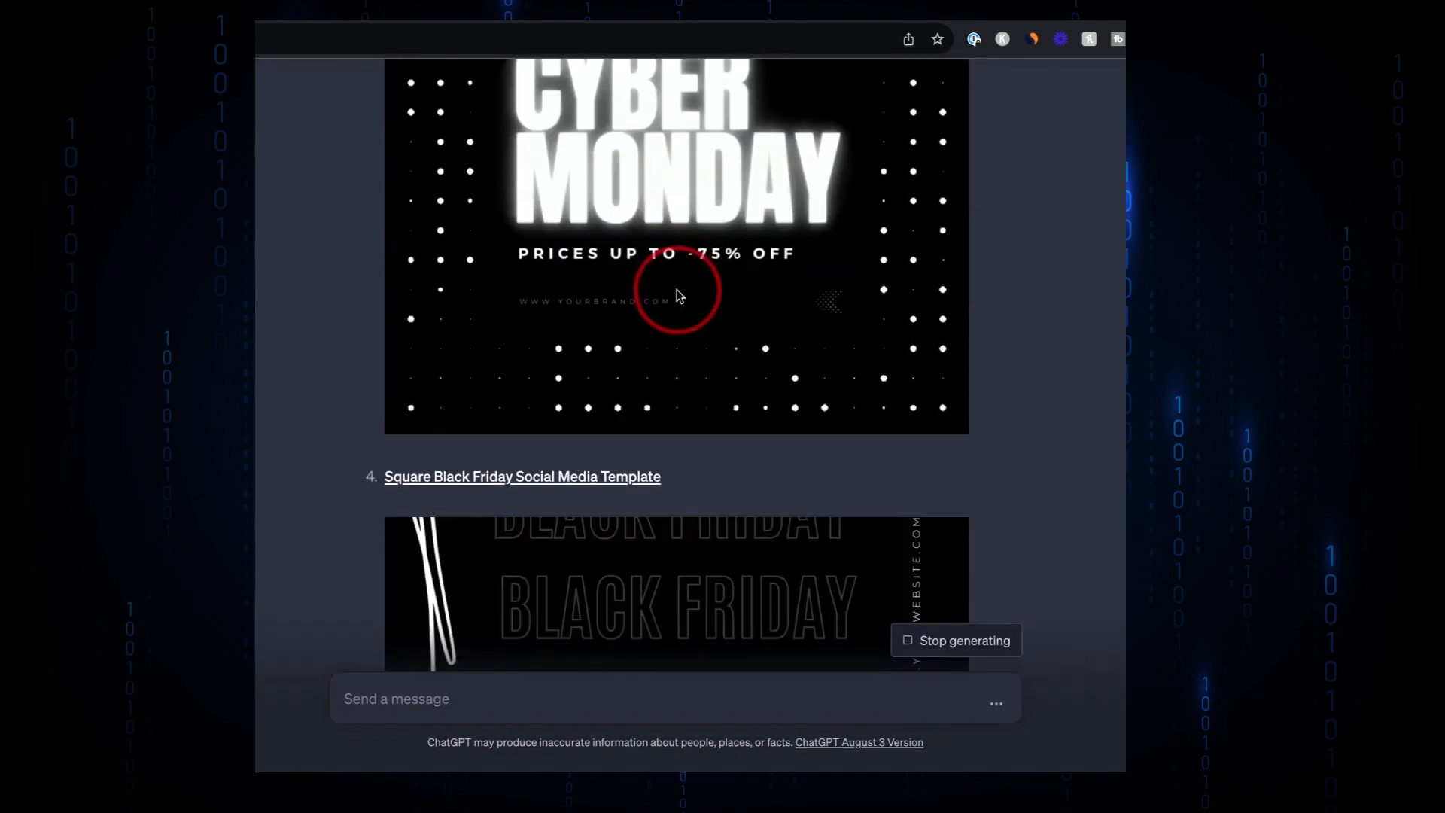
pyautogui.scroll(4, 677, 294)
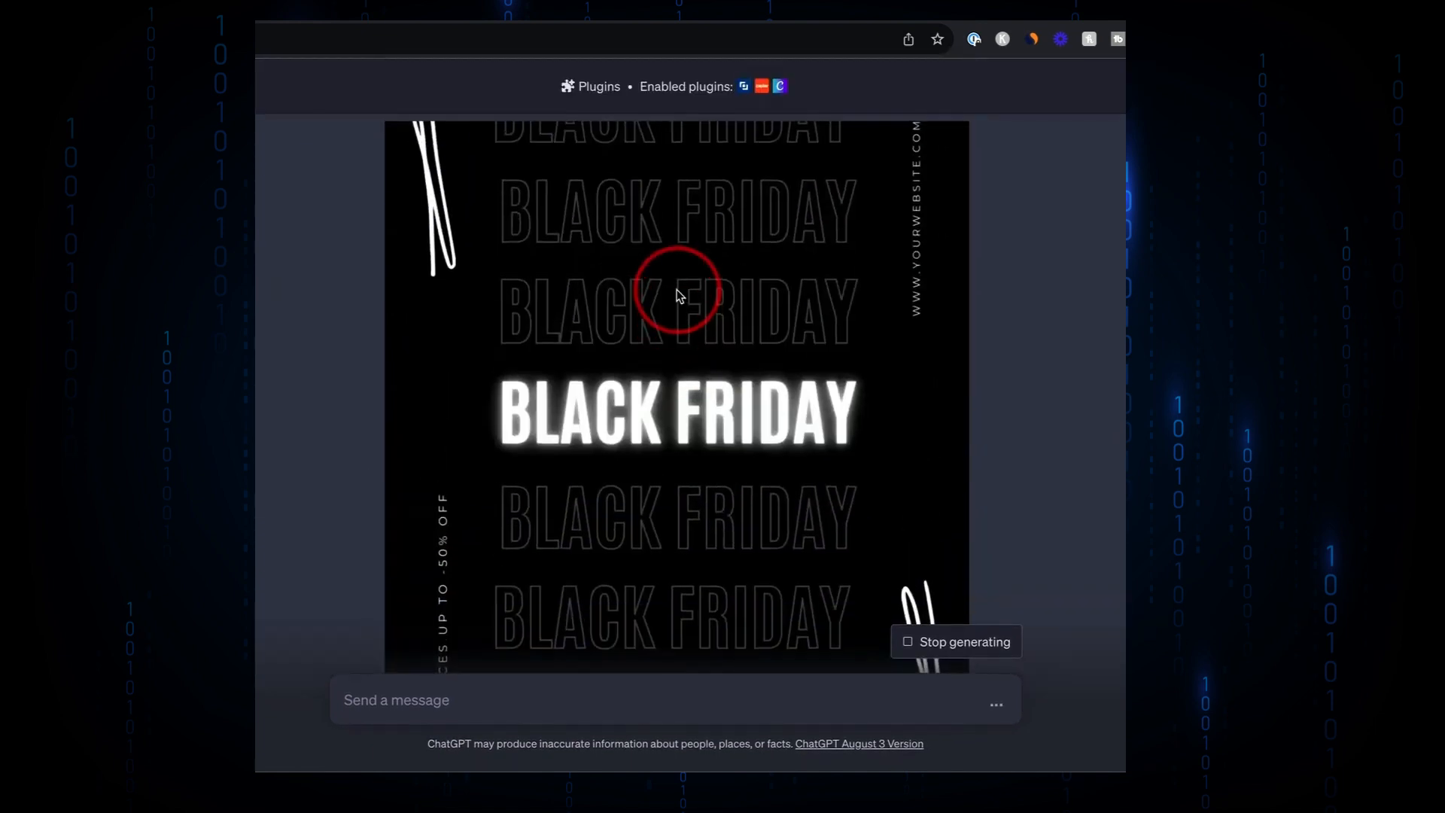
pyautogui.scroll(-2, 710, 313)
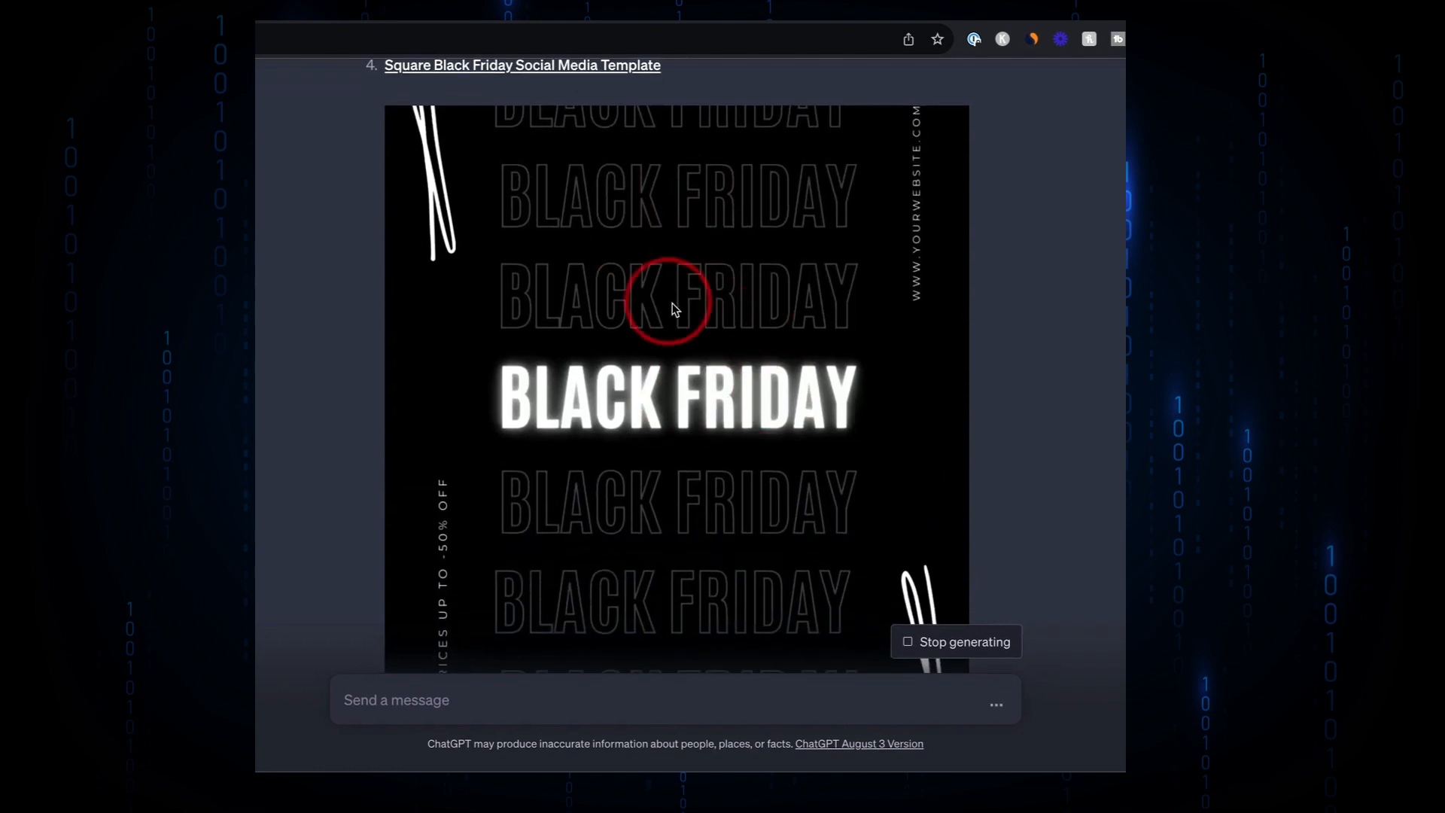
pyautogui.scroll(1, 674, 310)
pyautogui.scroll(-15, 746, 274)
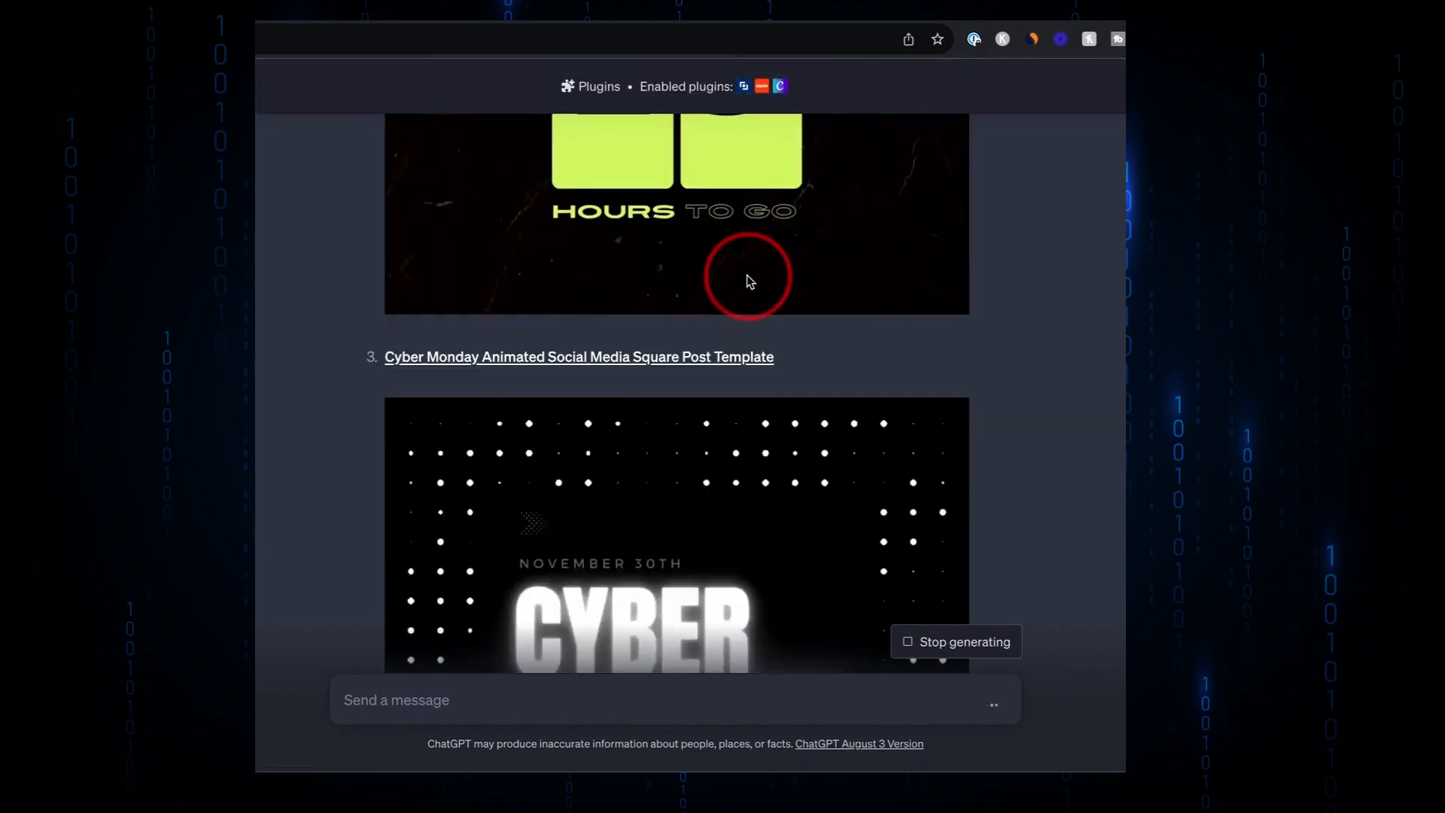
pyautogui.scroll(6, 746, 274)
pyautogui.scroll(-1, 747, 273)
pyautogui.scroll(1, 747, 274)
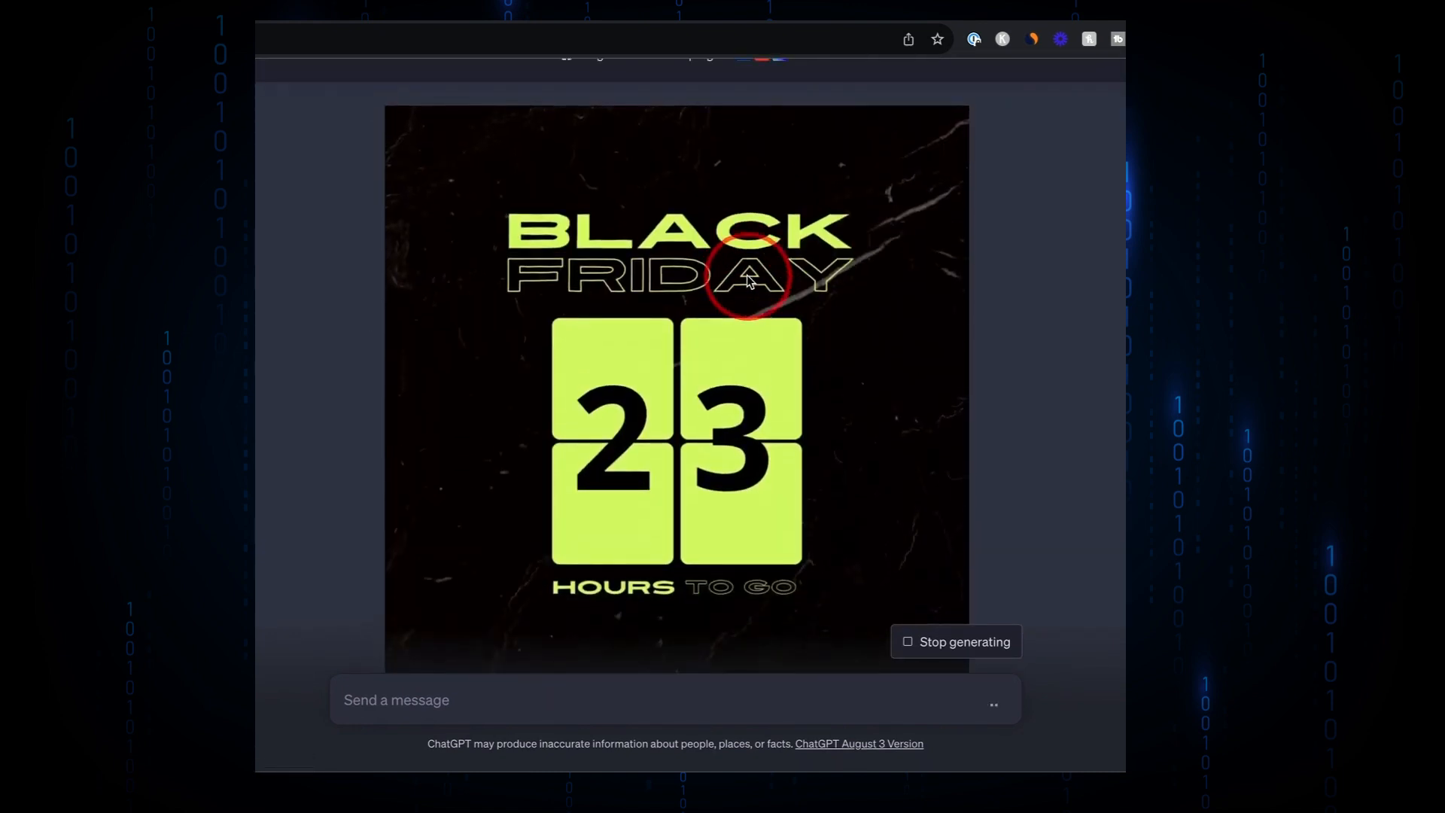
pyautogui.scroll(1, 747, 280)
pyautogui.scroll(-1, 748, 280)
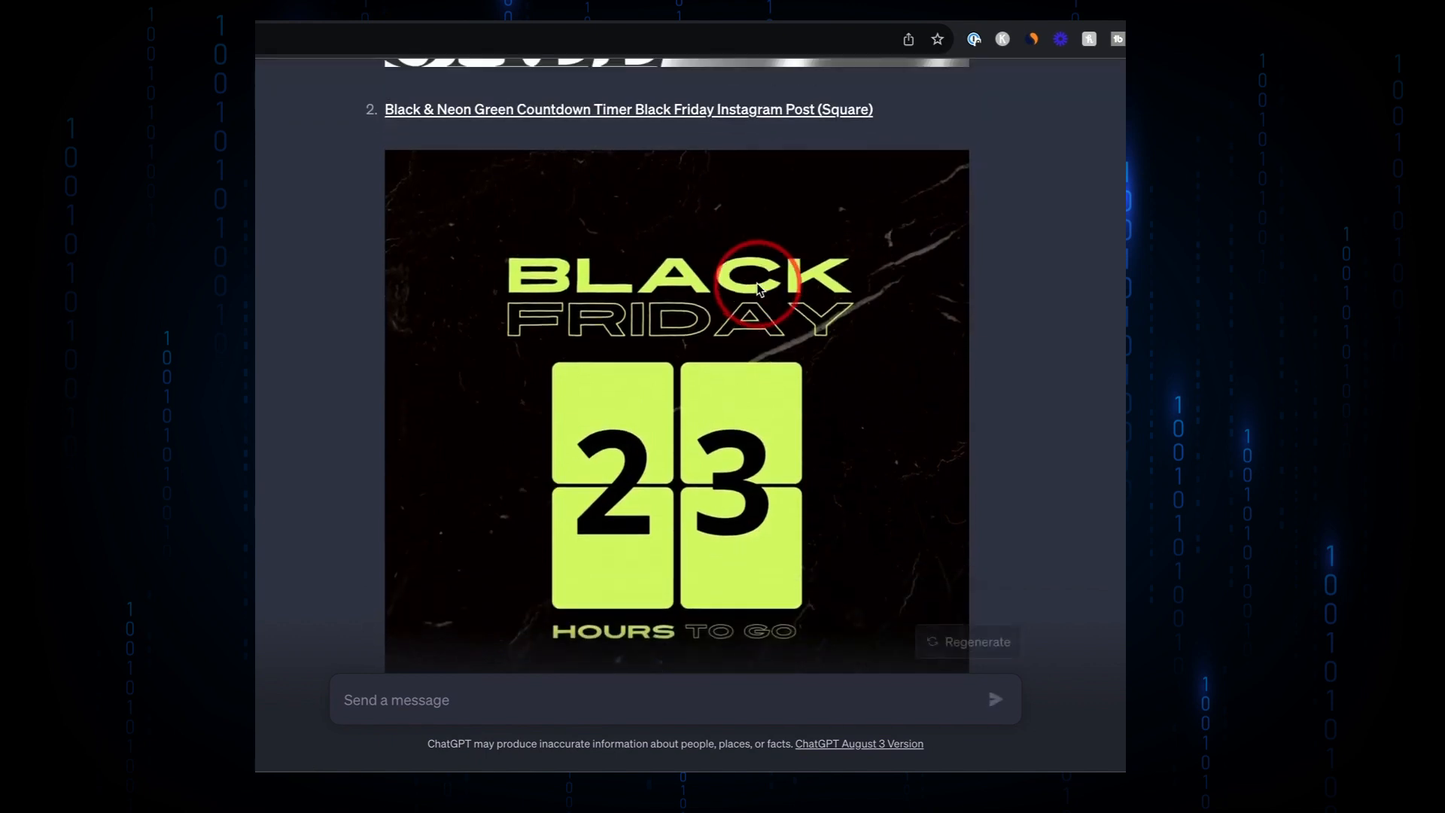
# - Open the Black & Neon Green Countdown Timer Black Friday Instagram Post template in Canva and inspect its text elements
pyautogui.click(746, 342)
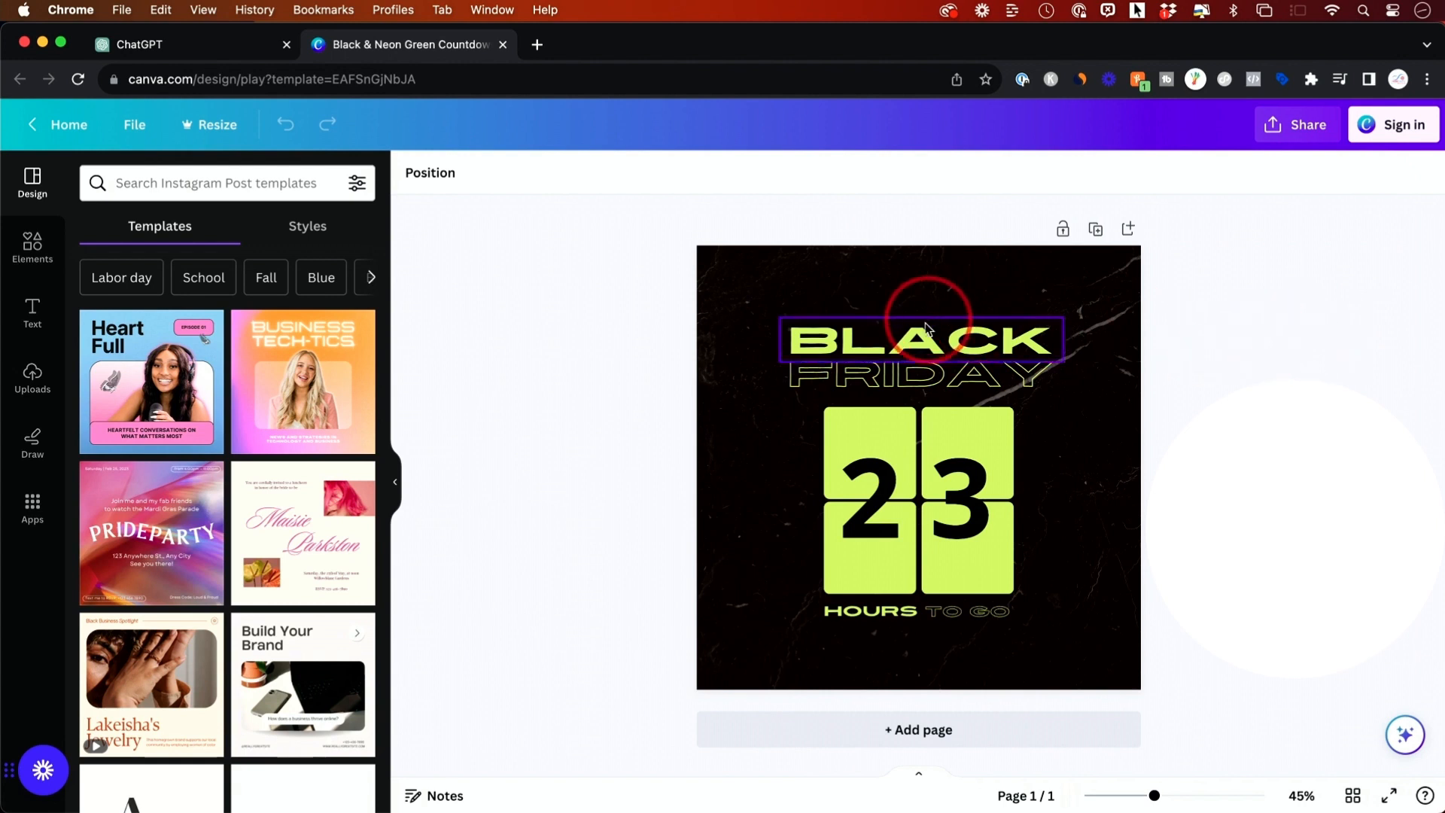
pyautogui.click(842, 357)
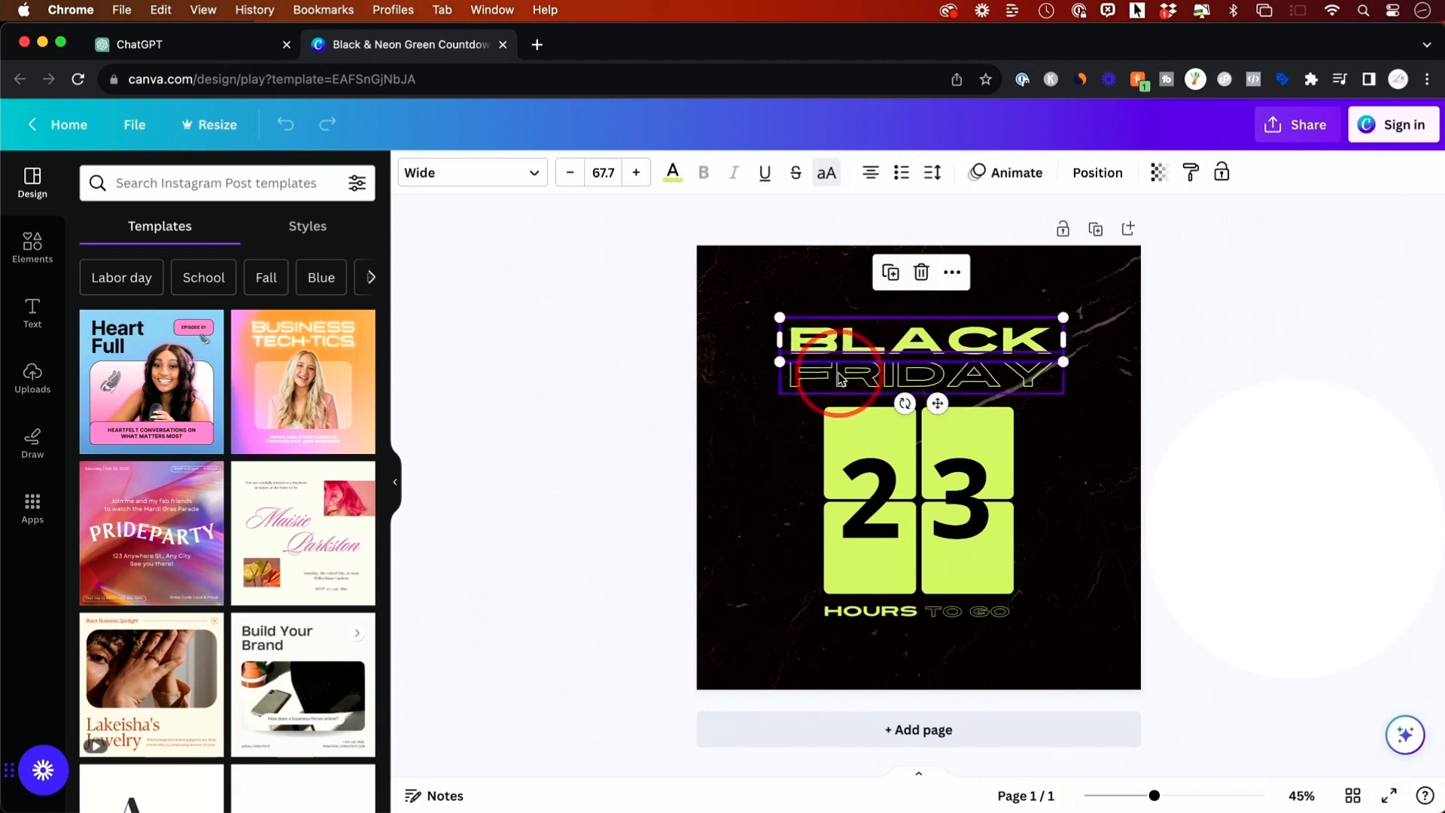
pyautogui.click(843, 371)
pyautogui.click(845, 437)
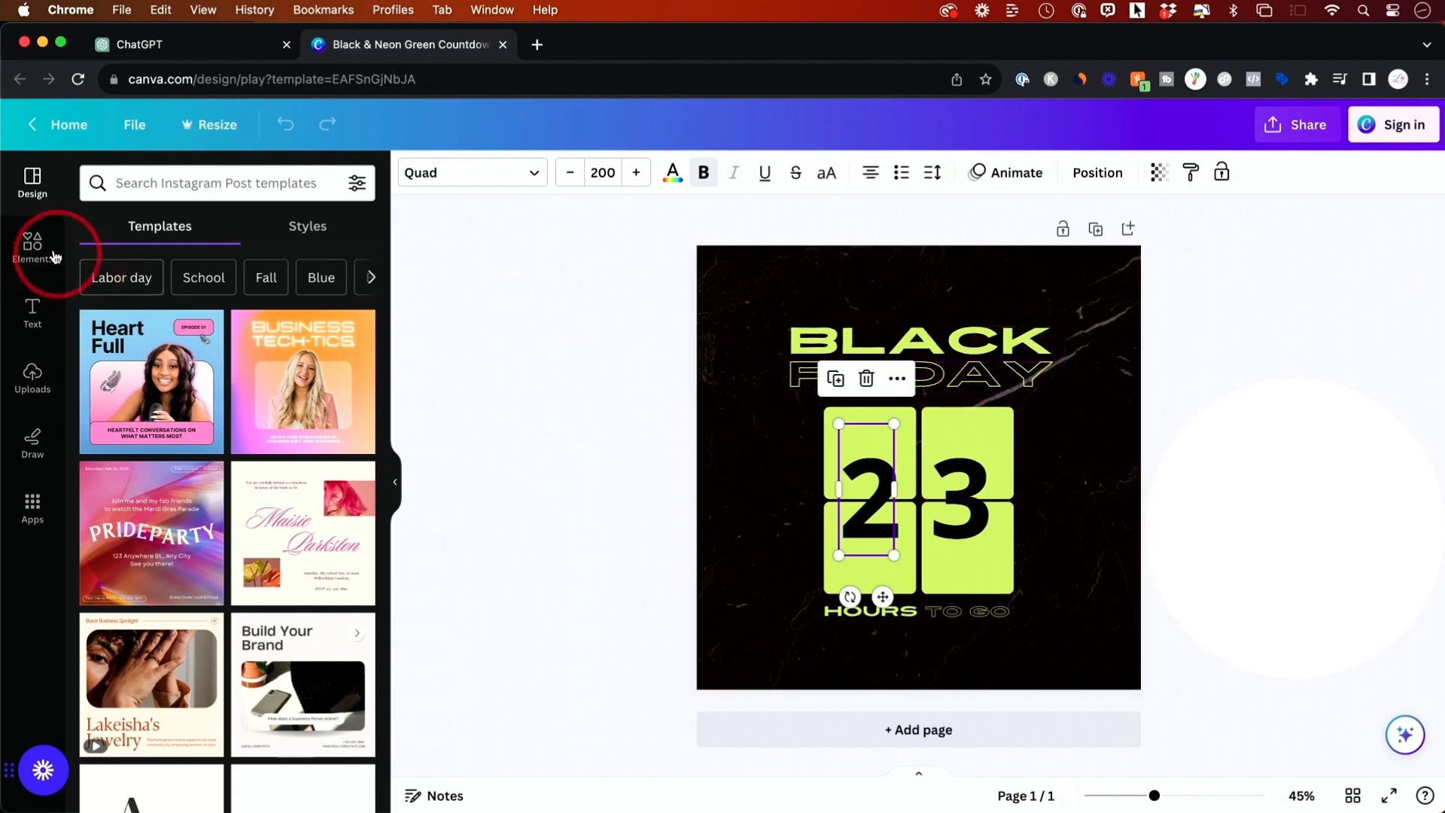
# - Apply the Archivo Black style combination to the design
pyautogui.click(307, 233)
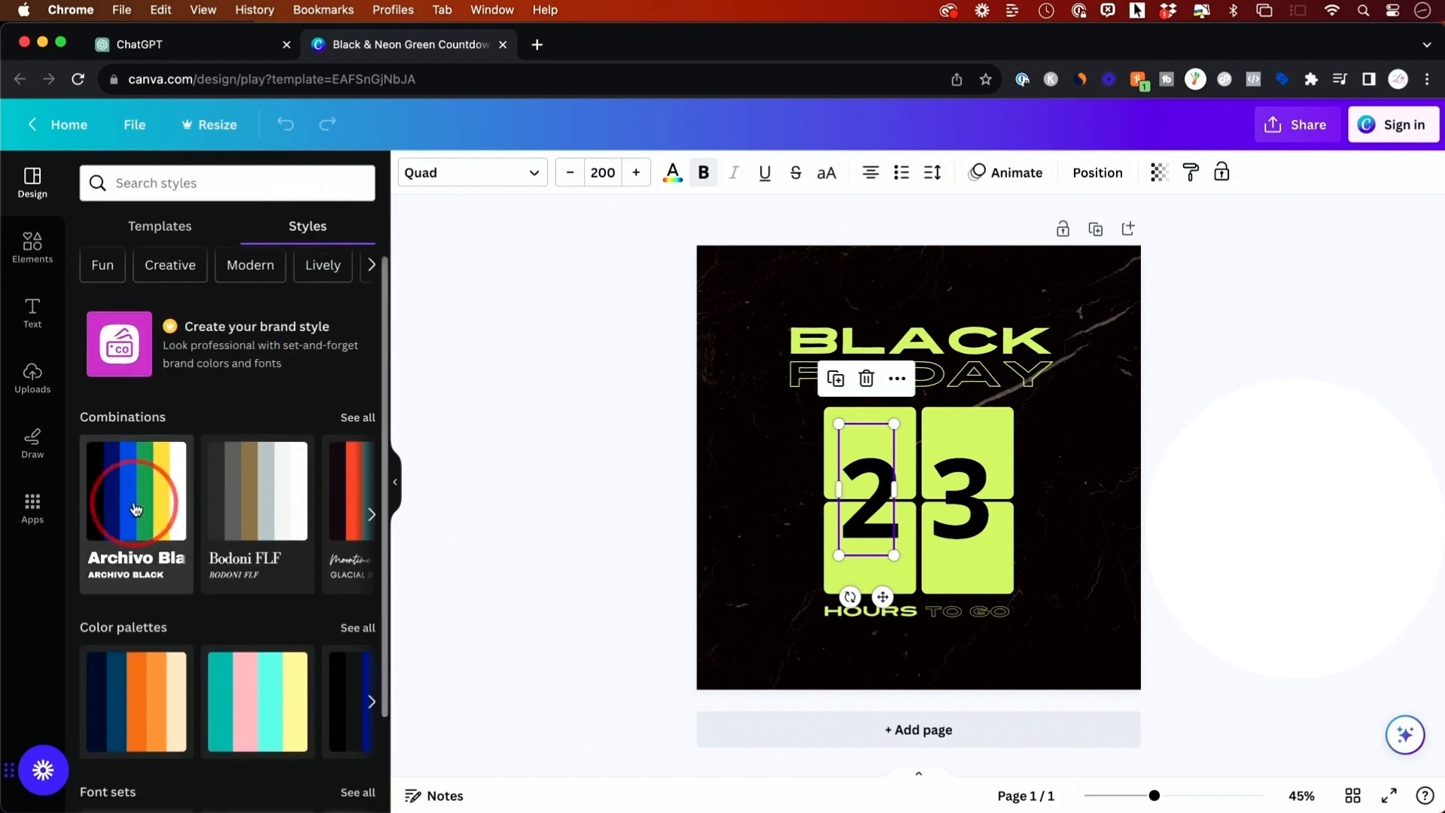
pyautogui.scroll(-3, 135, 526)
pyautogui.click(130, 563)
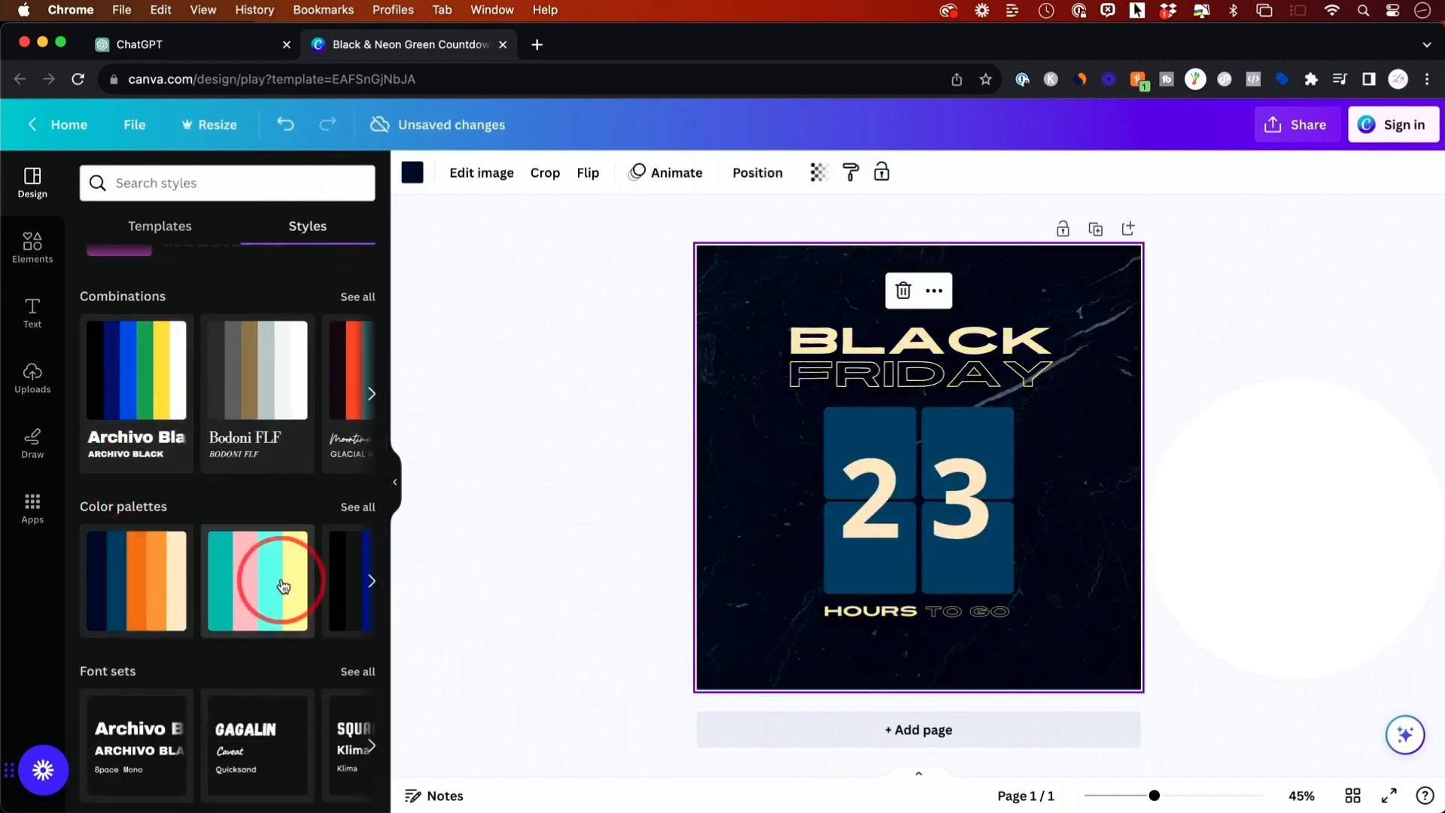
# - Try color palettes on the design, ending with the black and blue palette
pyautogui.click(258, 580)
pyautogui.hscroll(1, 225, 581)
pyautogui.click(271, 581)
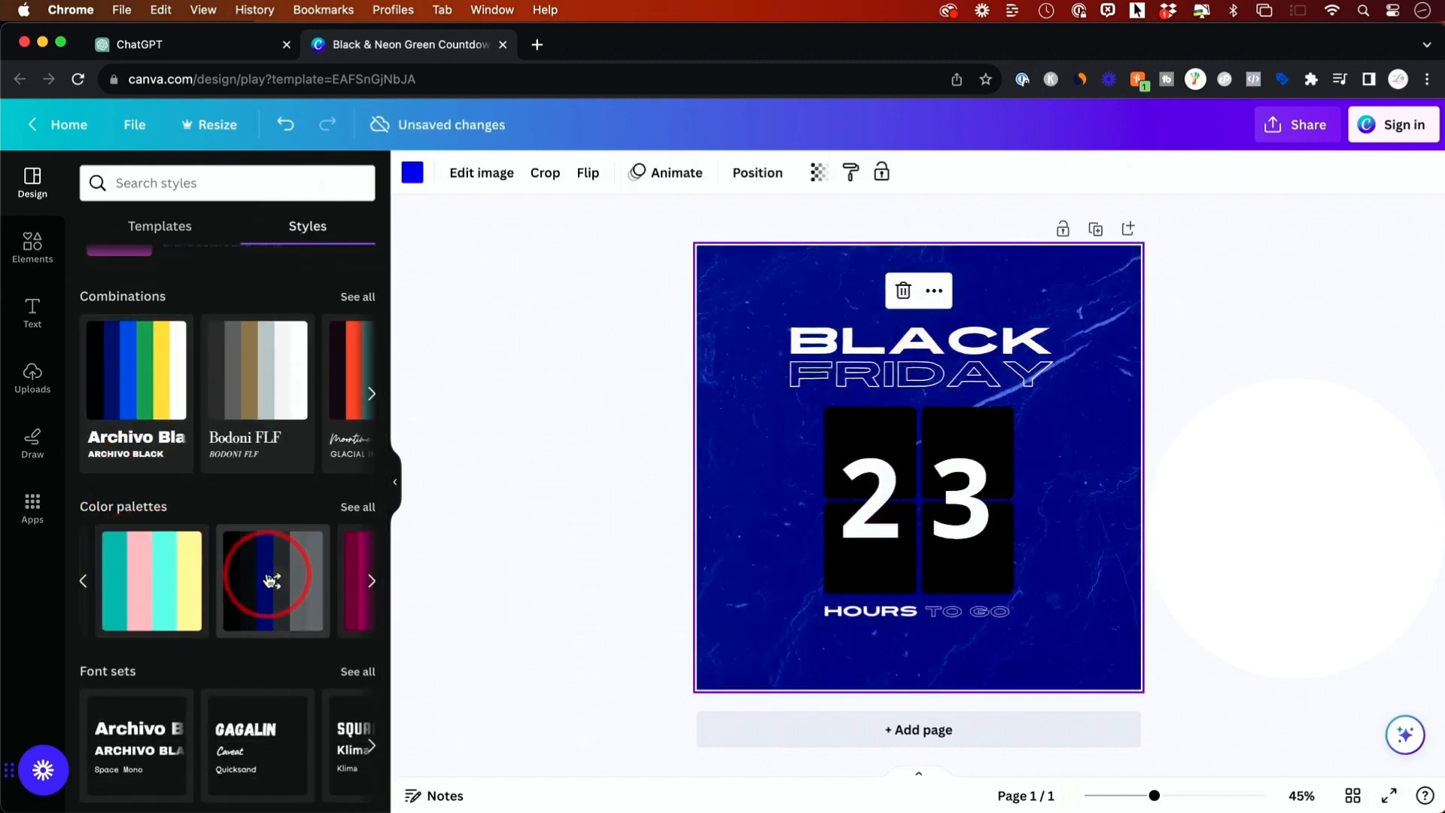
# - Try several style combinations on the design, ending with the black, red and cream Archivo combination
pyautogui.hscroll(3, 274, 582)
pyautogui.click(200, 578)
pyautogui.hscroll(2, 189, 581)
pyautogui.click(255, 382)
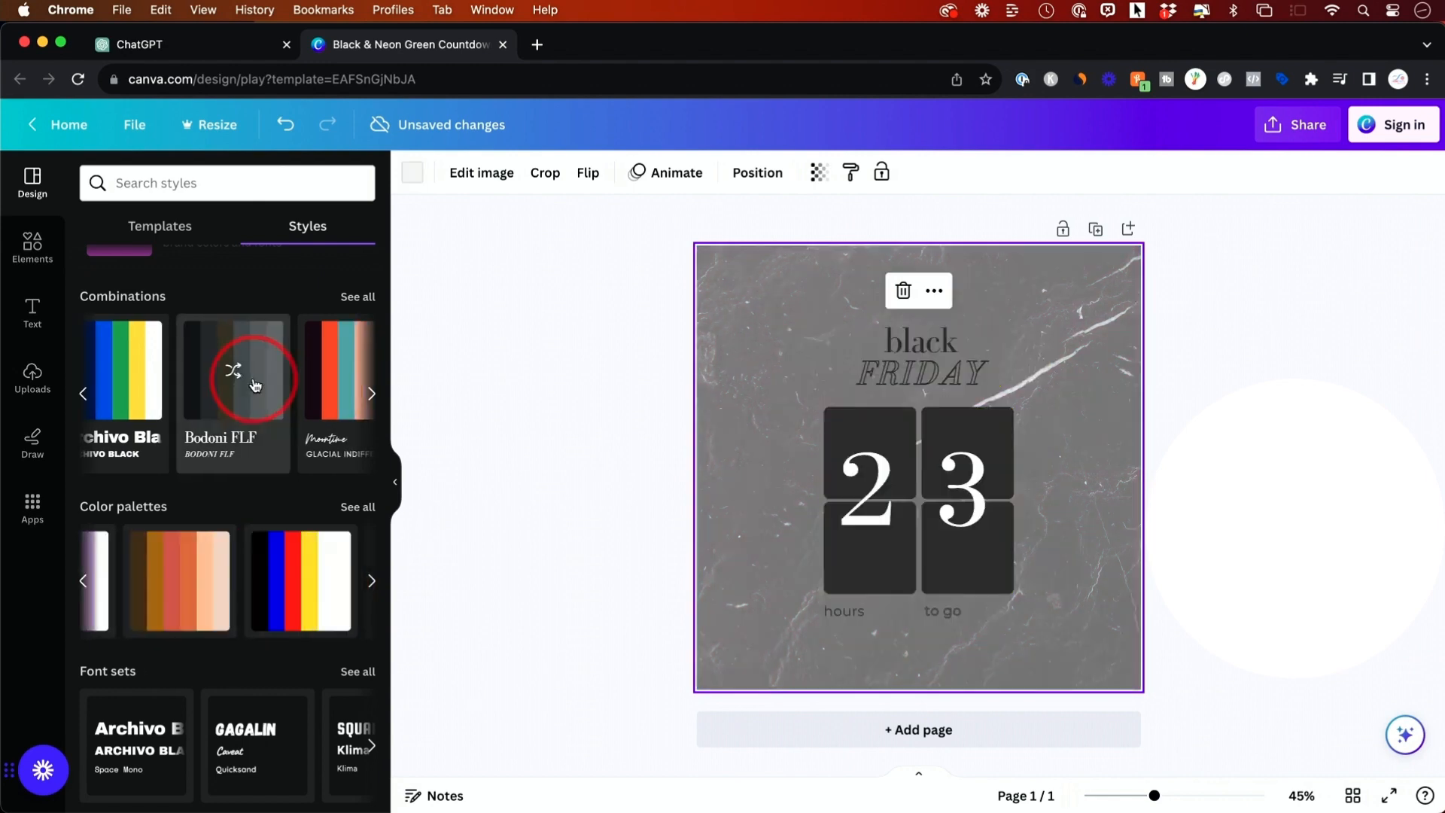
pyautogui.hscroll(2, 256, 385)
pyautogui.hscroll(2, 256, 380)
pyautogui.click(226, 381)
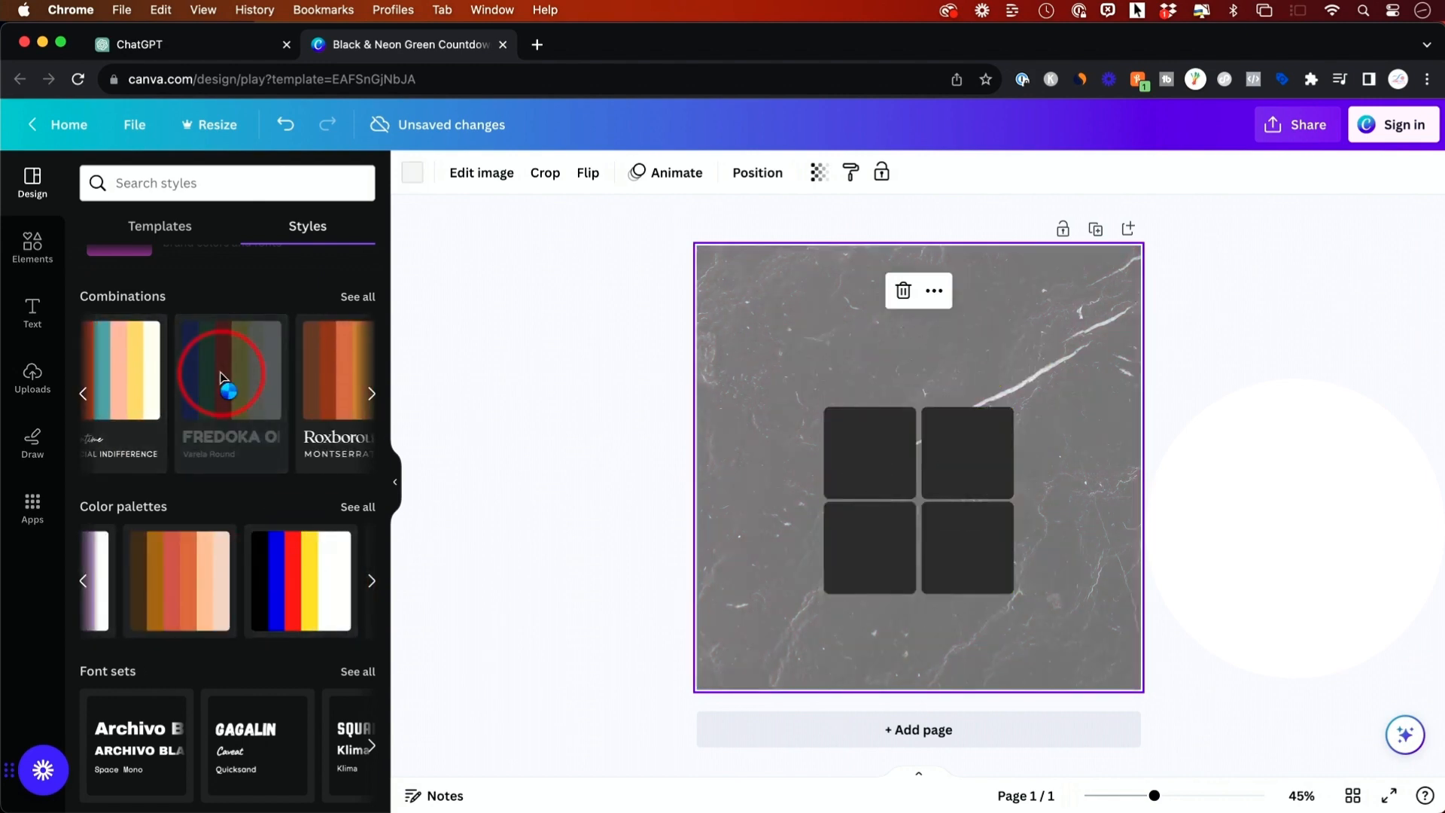
pyautogui.scroll(1, 265, 410)
pyautogui.hscroll(2, 270, 415)
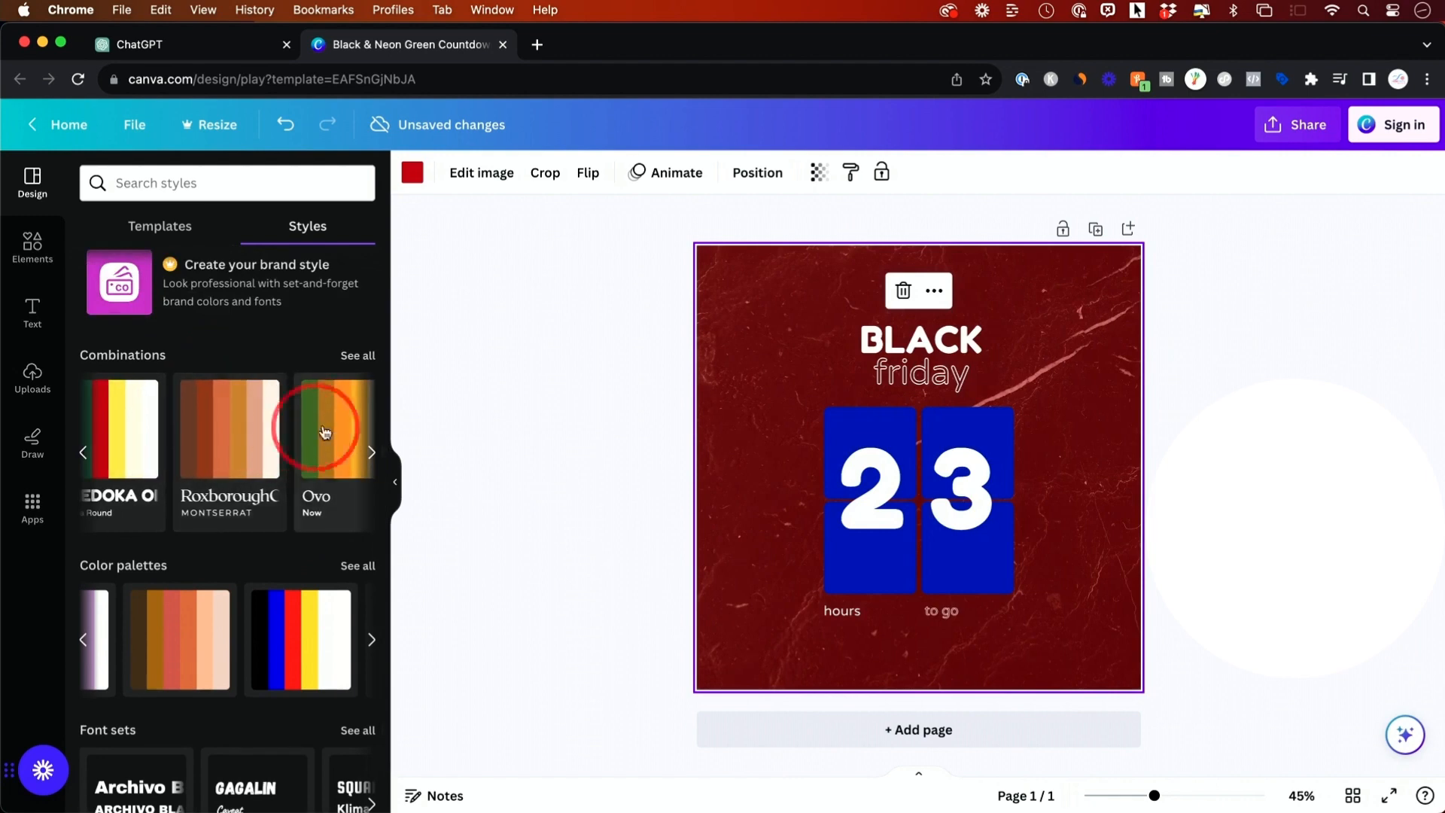
pyautogui.click(331, 423)
pyautogui.hscroll(5, 256, 429)
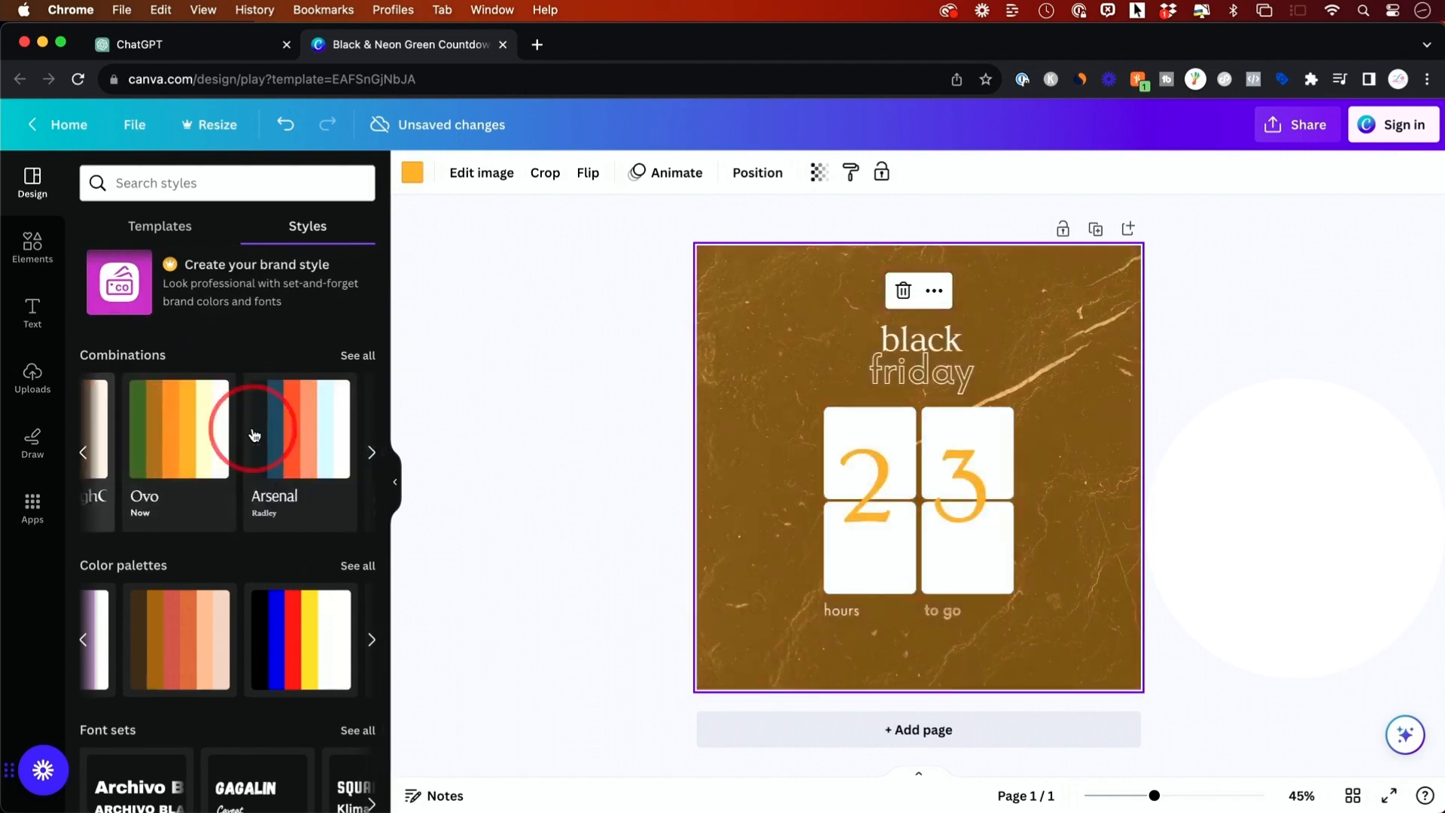
pyautogui.click(194, 434)
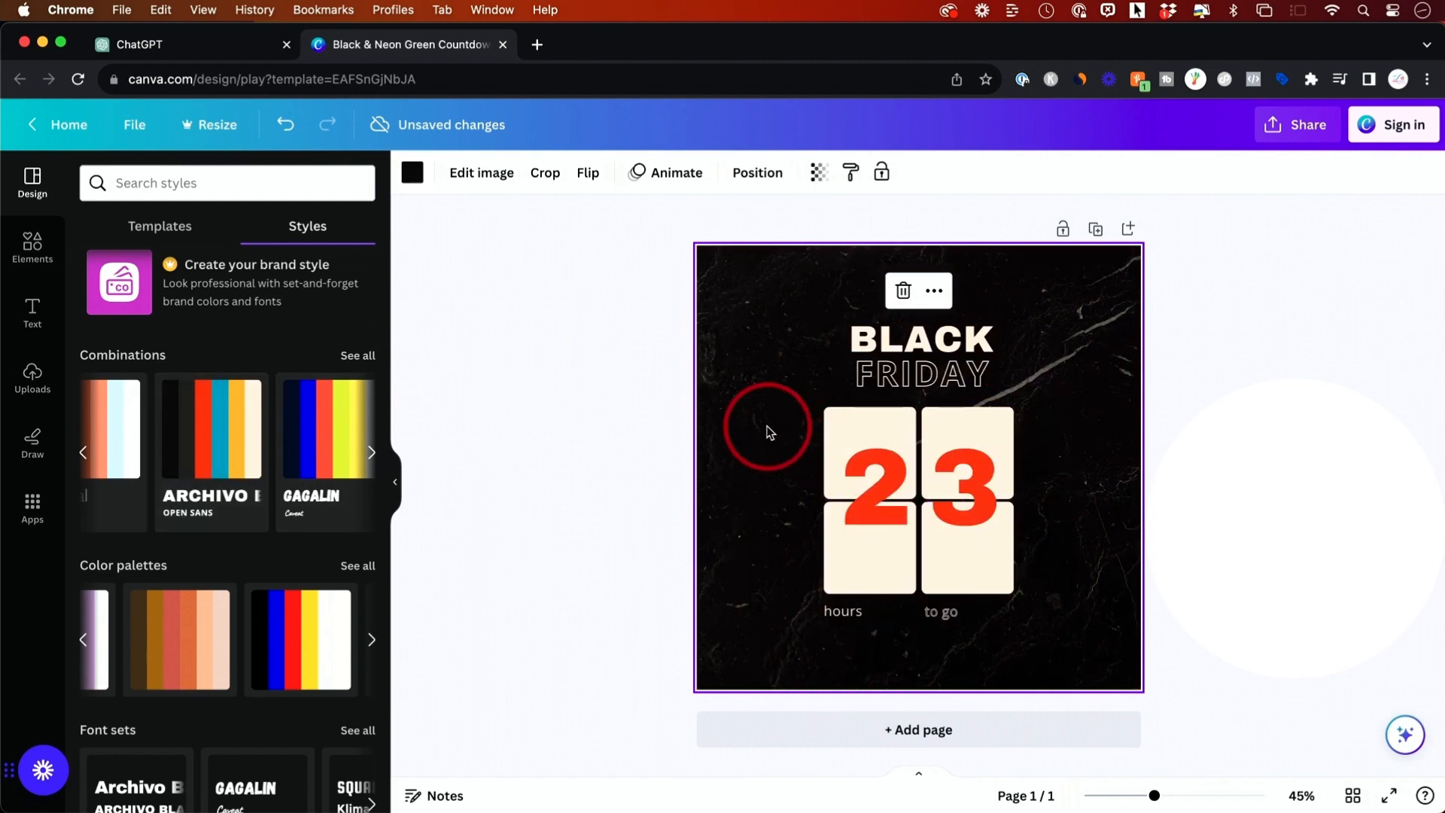
# - Browse the Elements, Text and Uploads panels and inspect the BLACK heading text
pyautogui.click(30, 244)
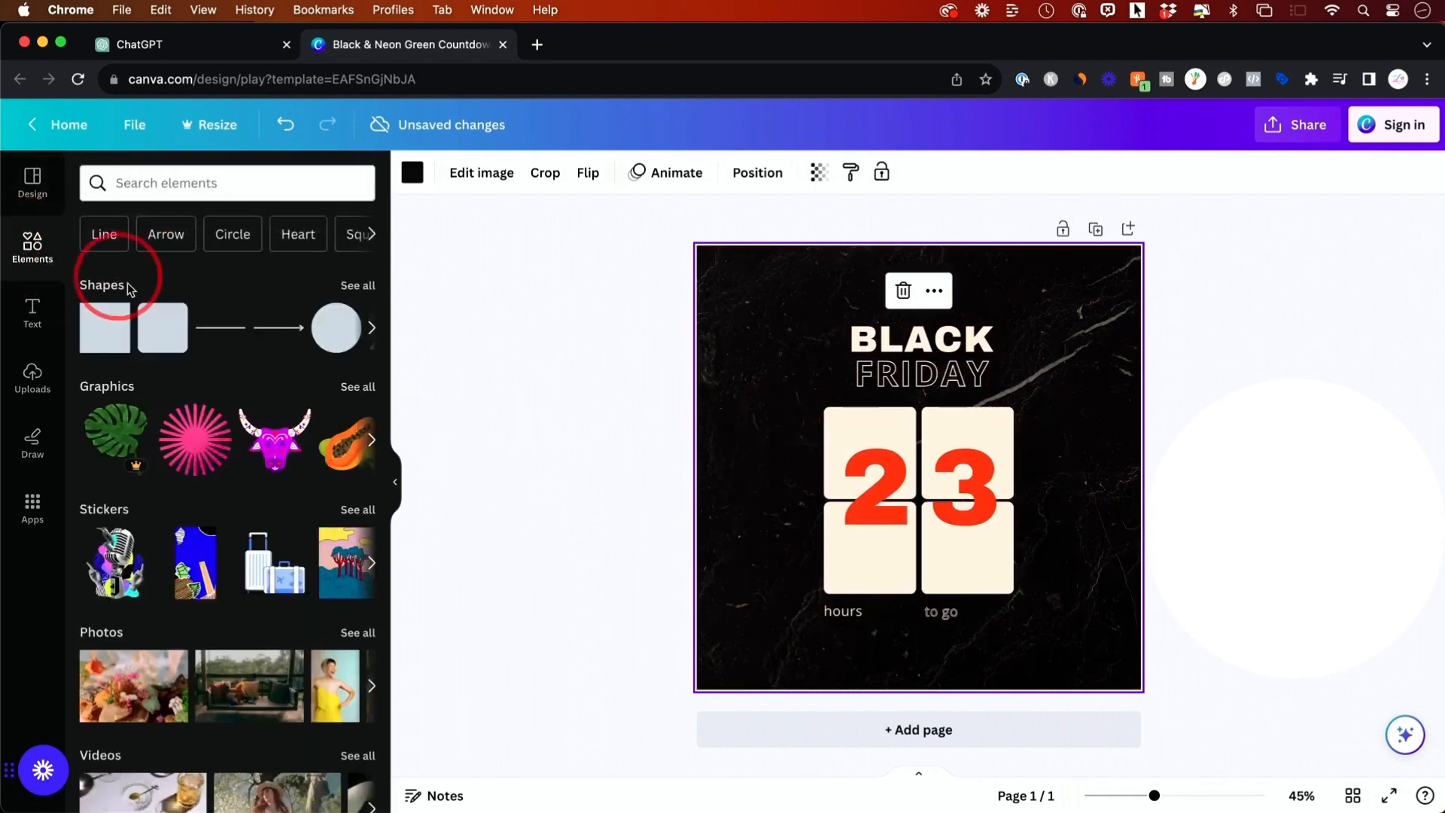
pyautogui.scroll(-3, 170, 536)
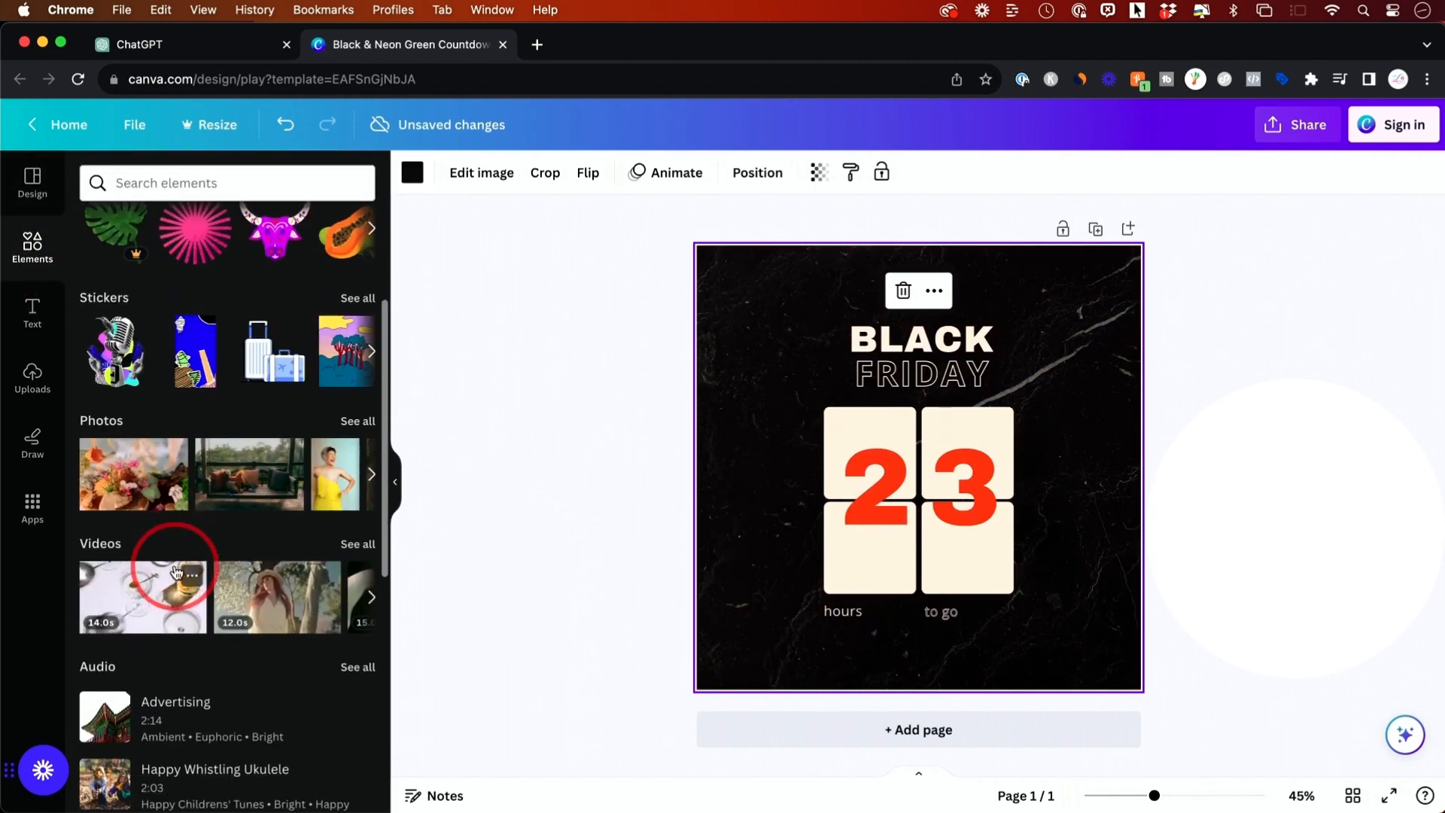
pyautogui.click(31, 310)
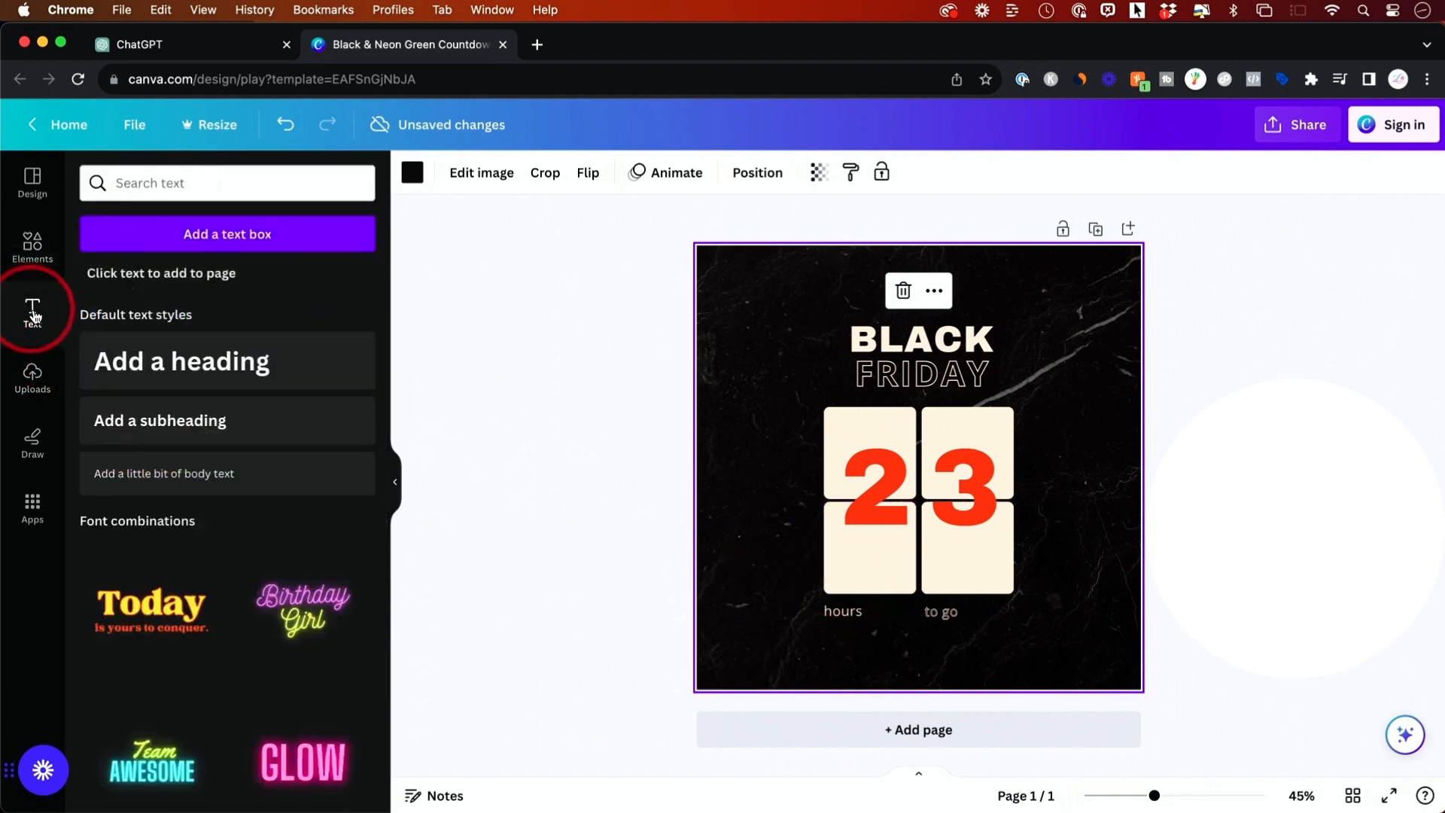
pyautogui.doubleClick(910, 344)
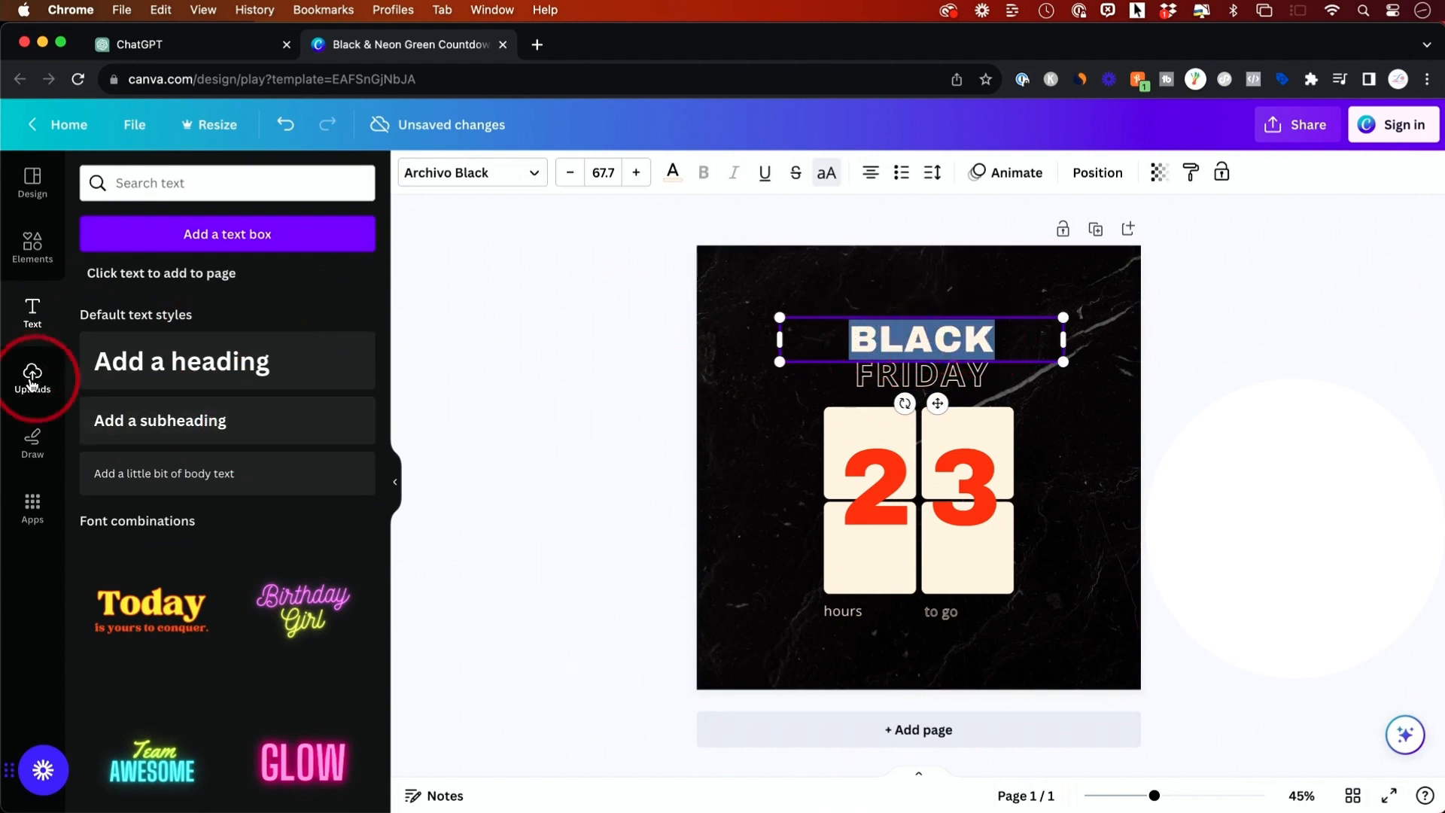
pyautogui.click(681, 354)
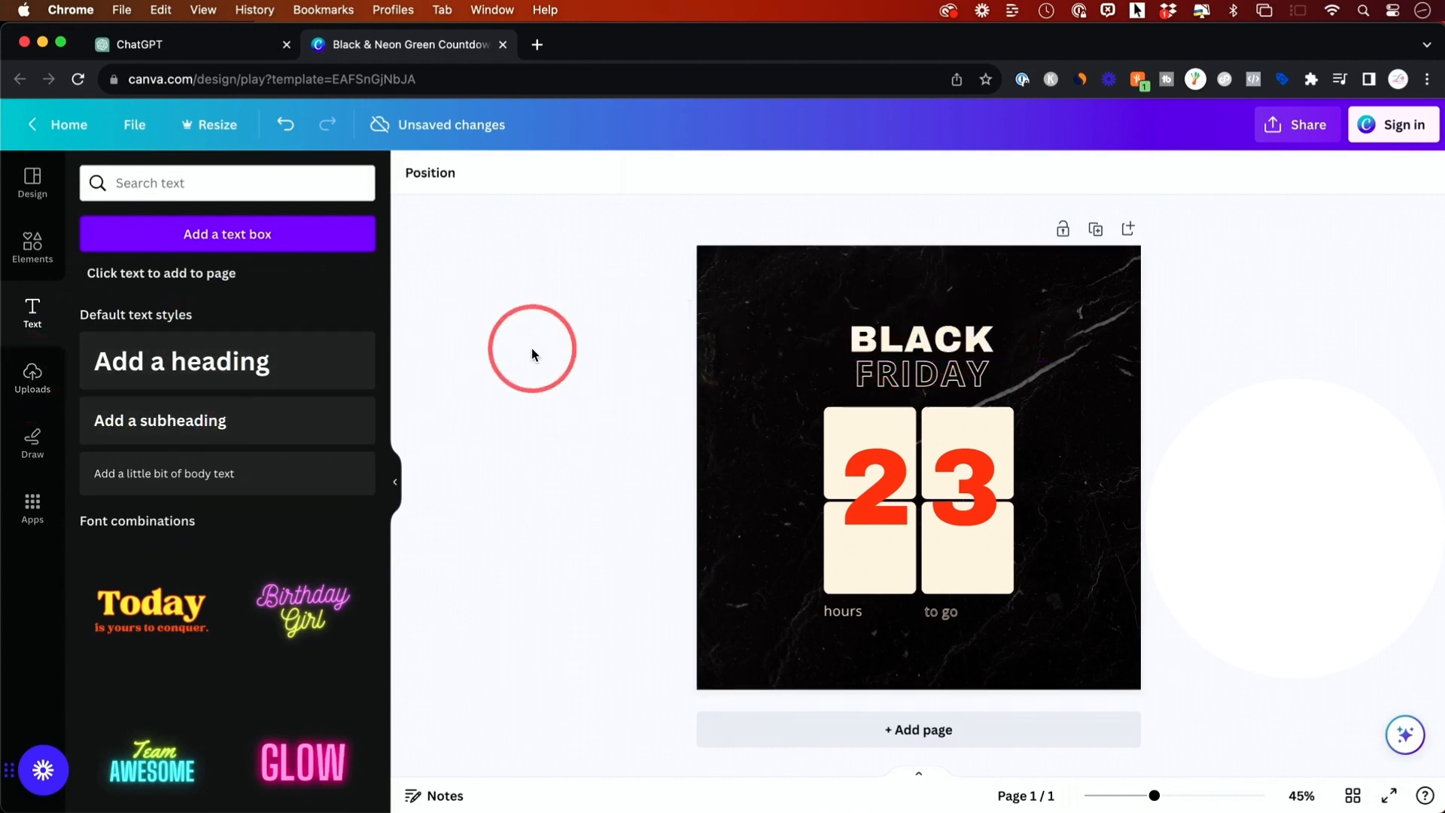
pyautogui.click(32, 376)
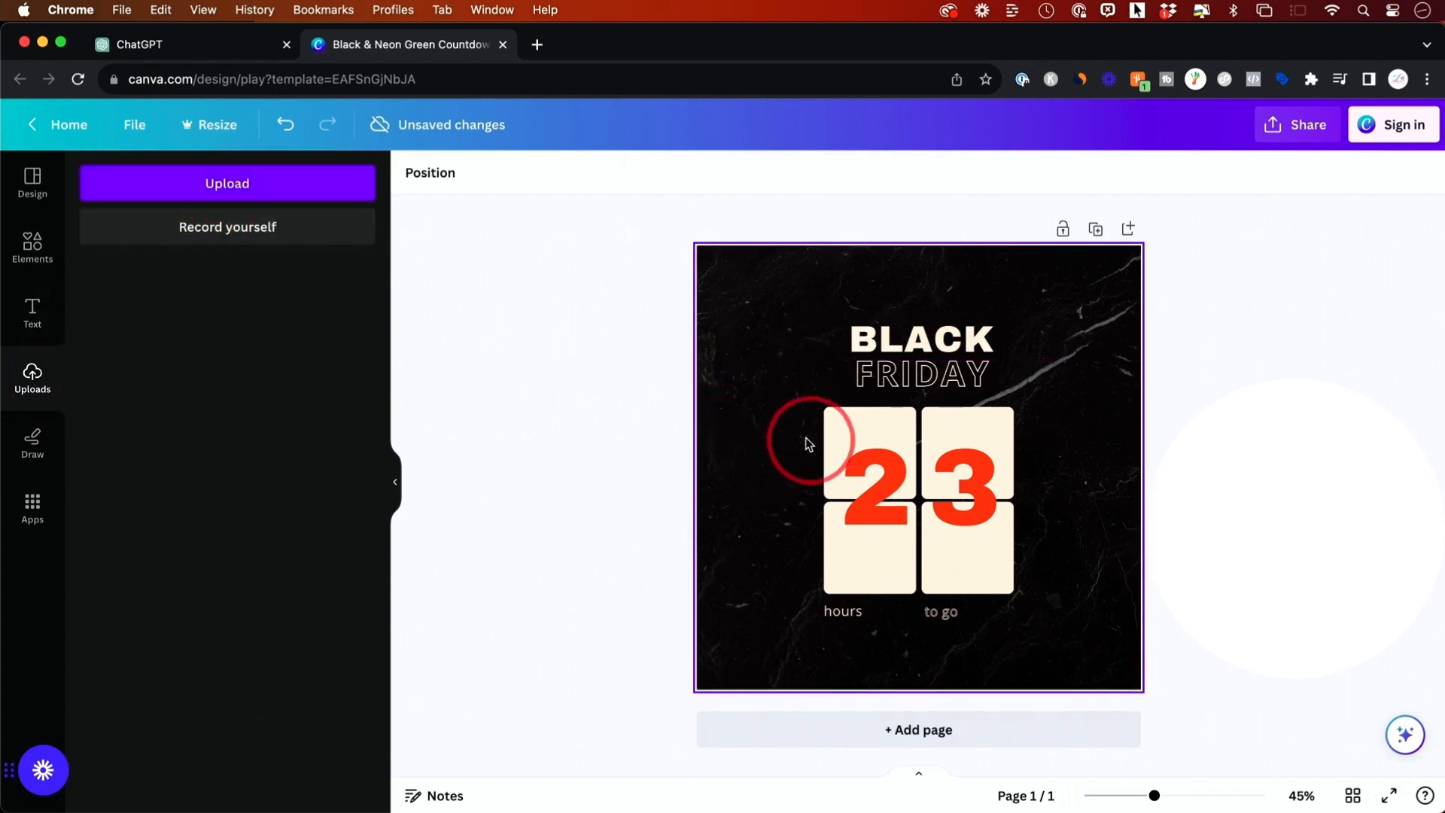
# - Download the design as a PNG, view the downloaded image in Preview, and close it
pyautogui.click(1281, 134)
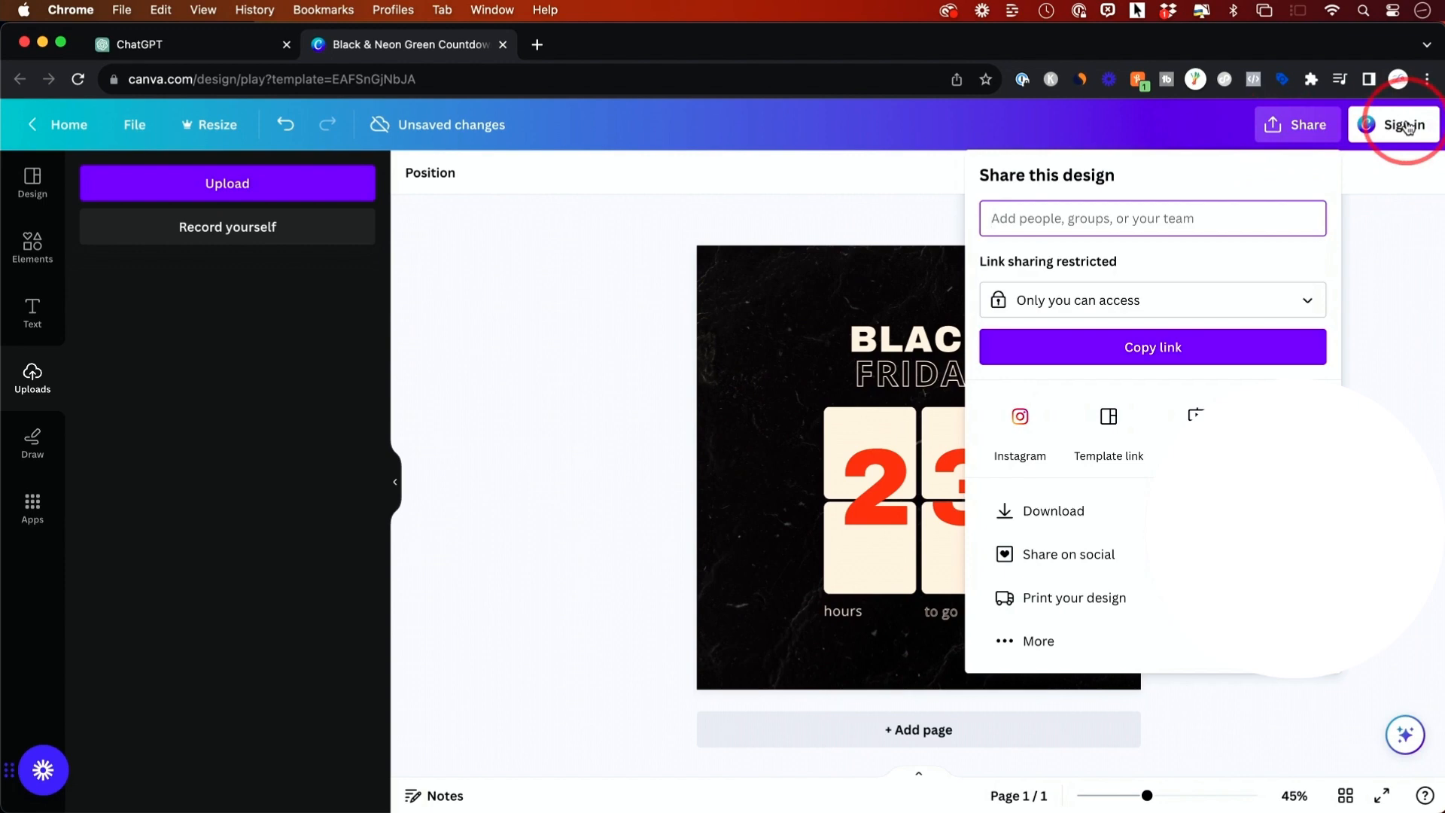
pyautogui.click(1058, 511)
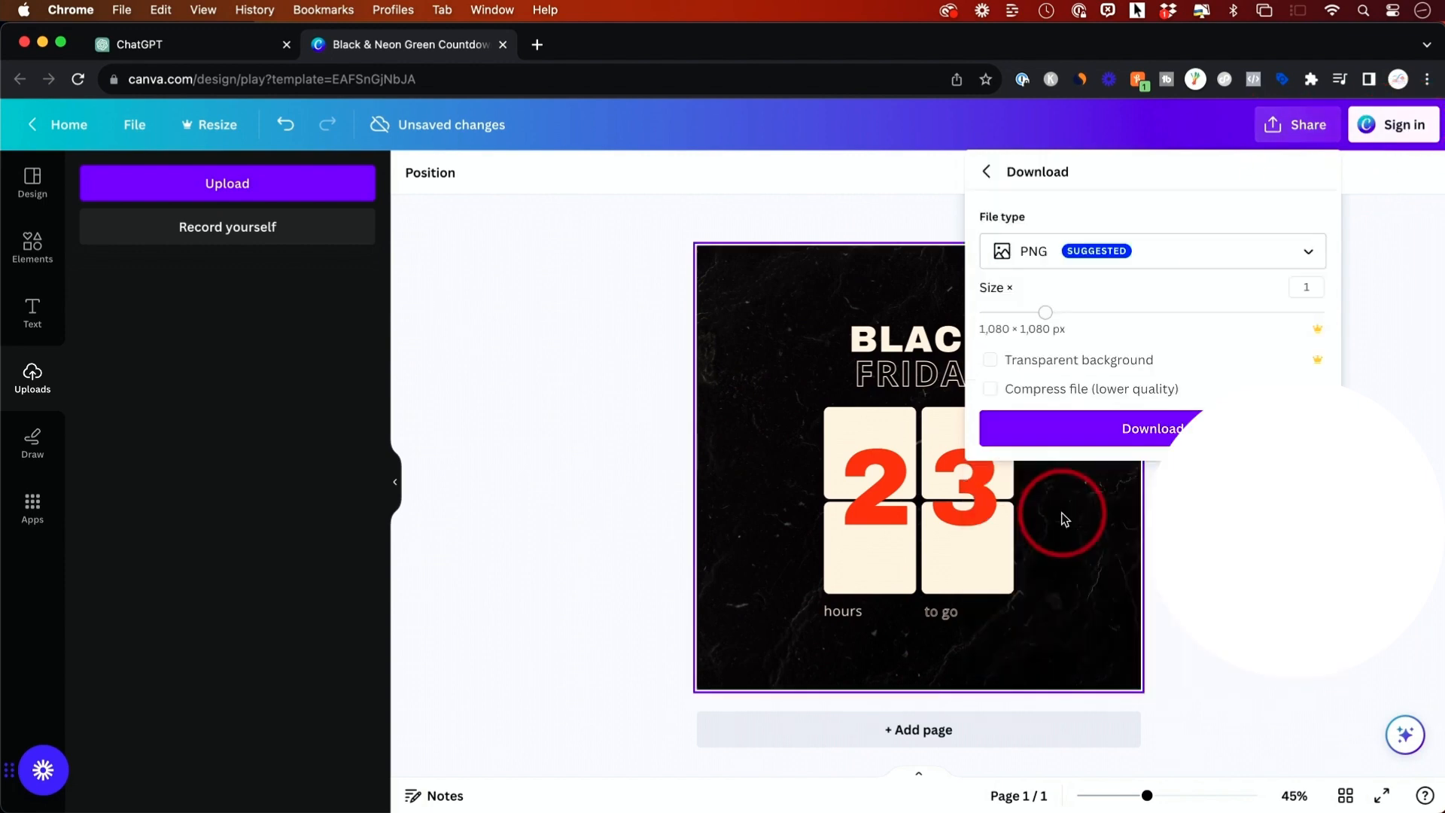
pyautogui.click(1125, 427)
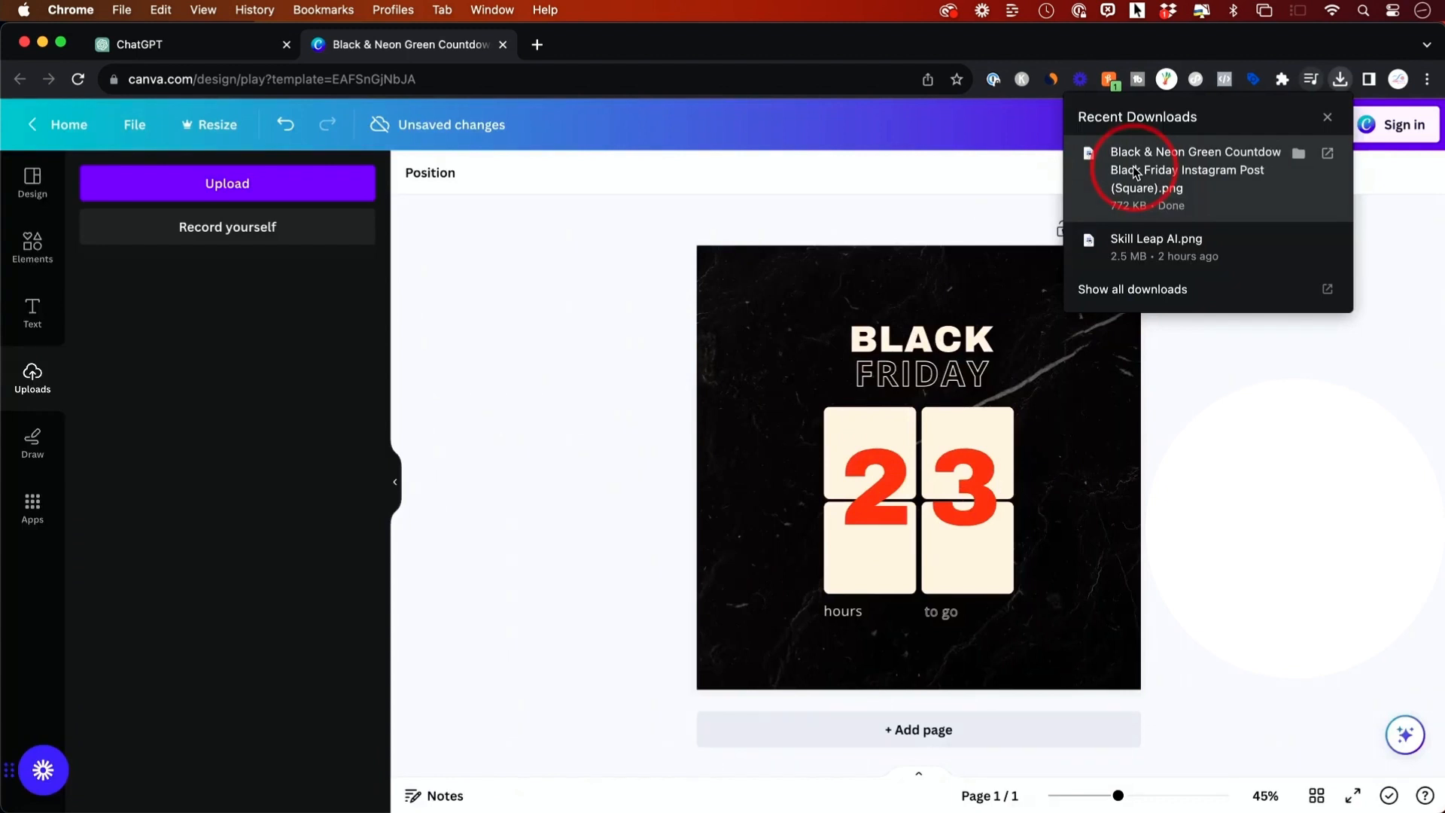
pyautogui.click(1135, 172)
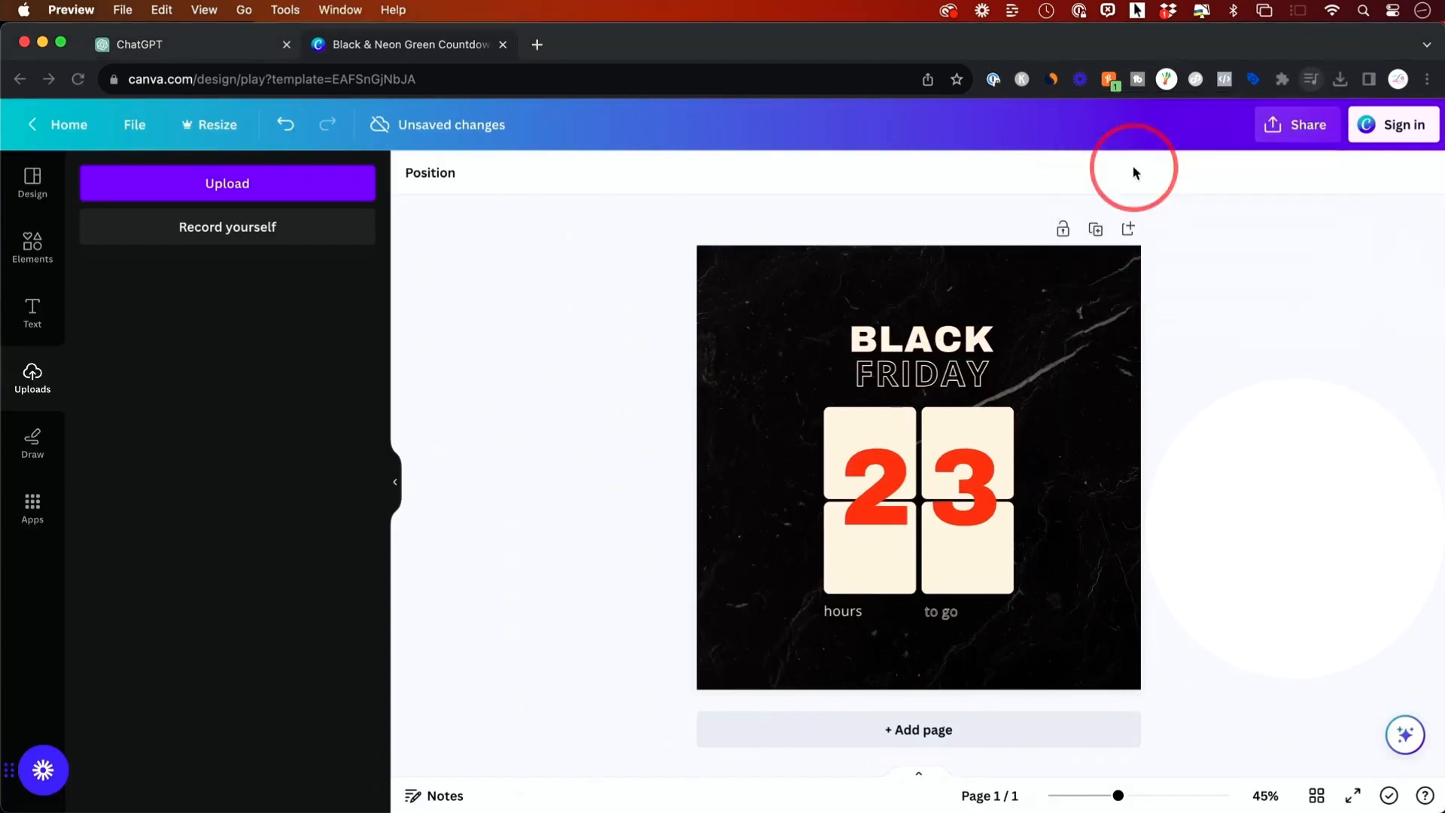
pyautogui.moveTo(286, 69); pyautogui.dragTo(620, 89)
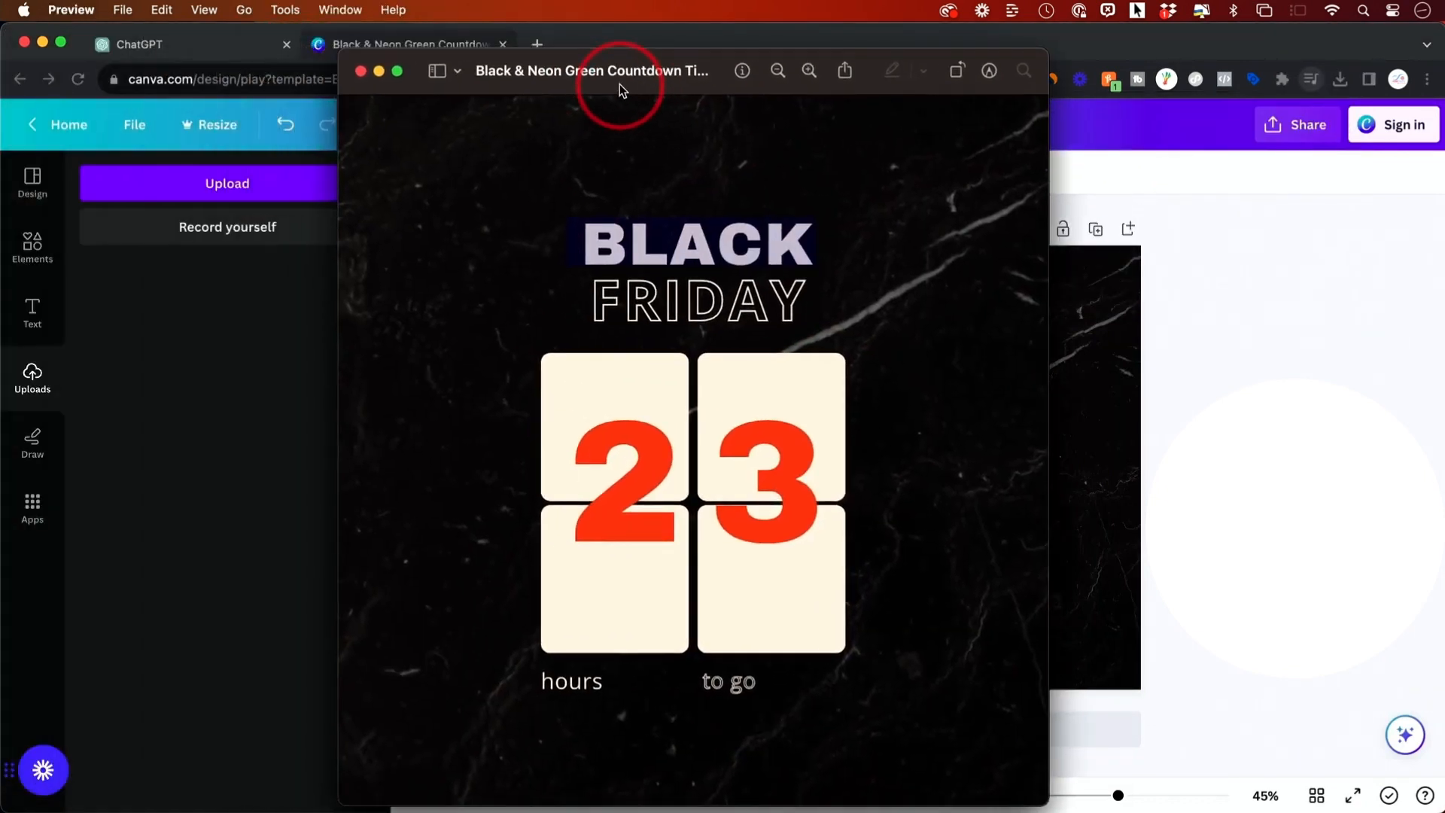
pyautogui.click(360, 72)
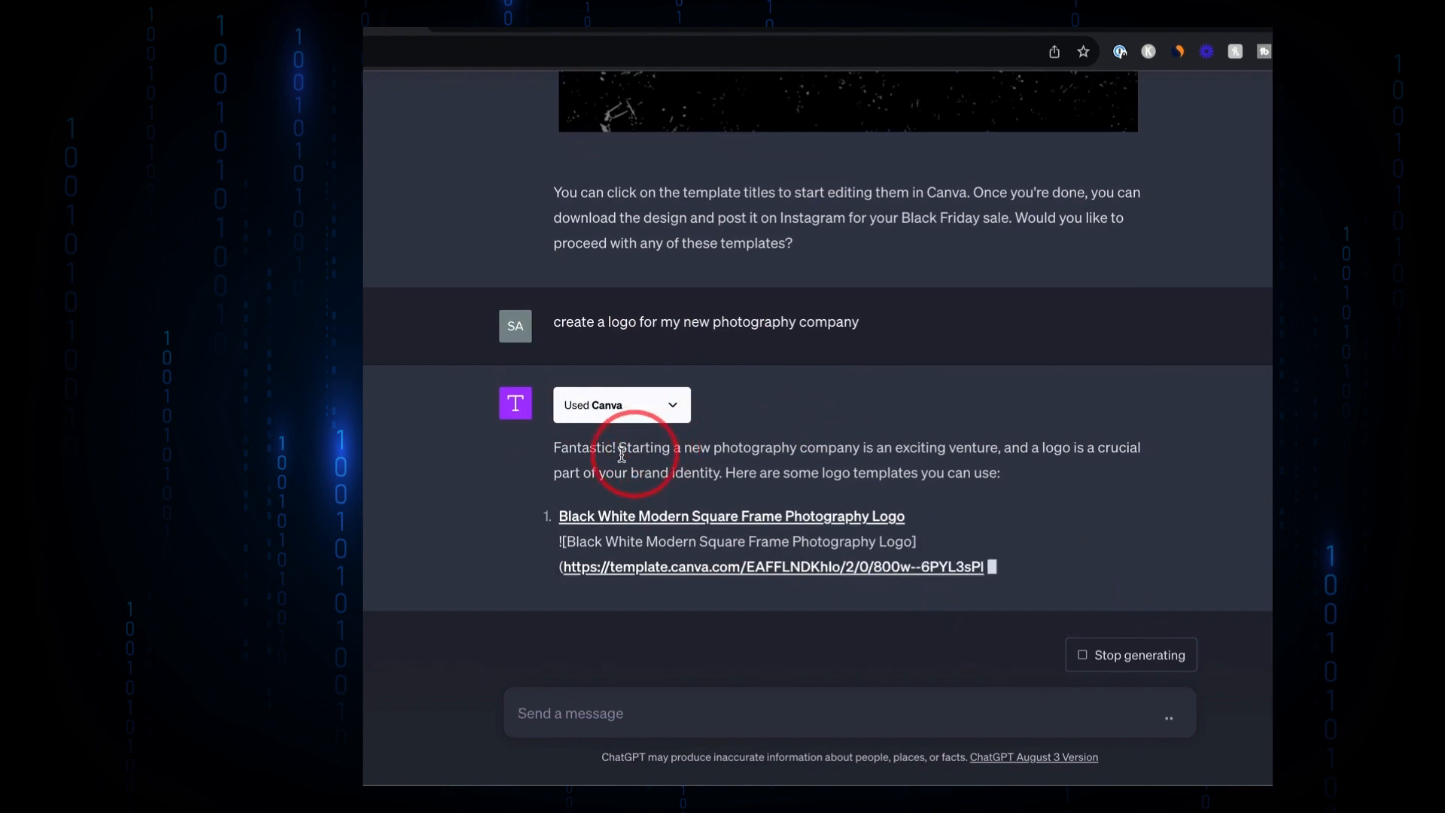
# - Scroll through the suggested photography logos and open the Black Minimalist Photography Logo template in Canva, selecting its camera and name
pyautogui.scroll(4, 465, 473)
pyautogui.scroll(-7, 756, 321)
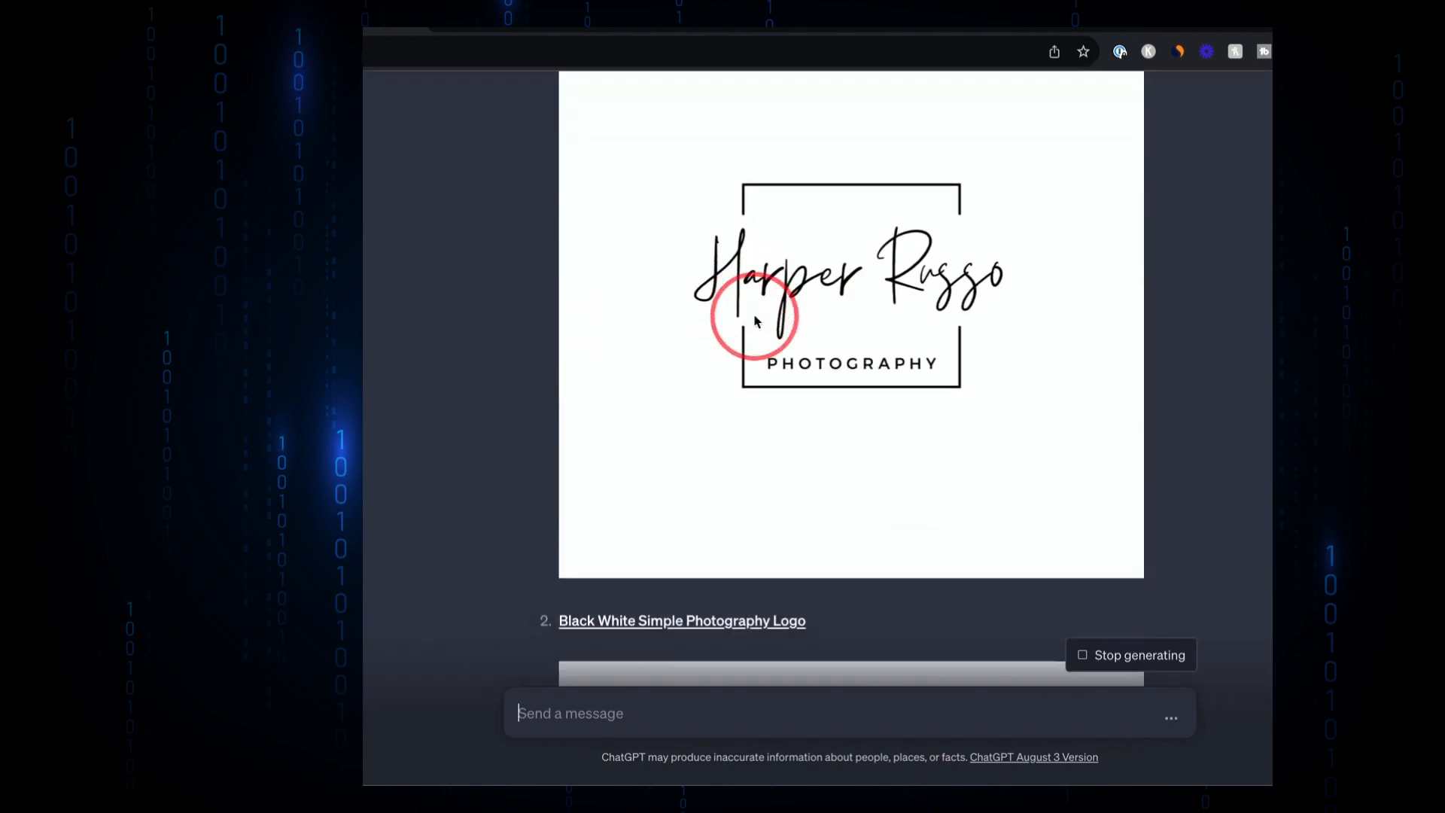
pyautogui.scroll(-5, 757, 322)
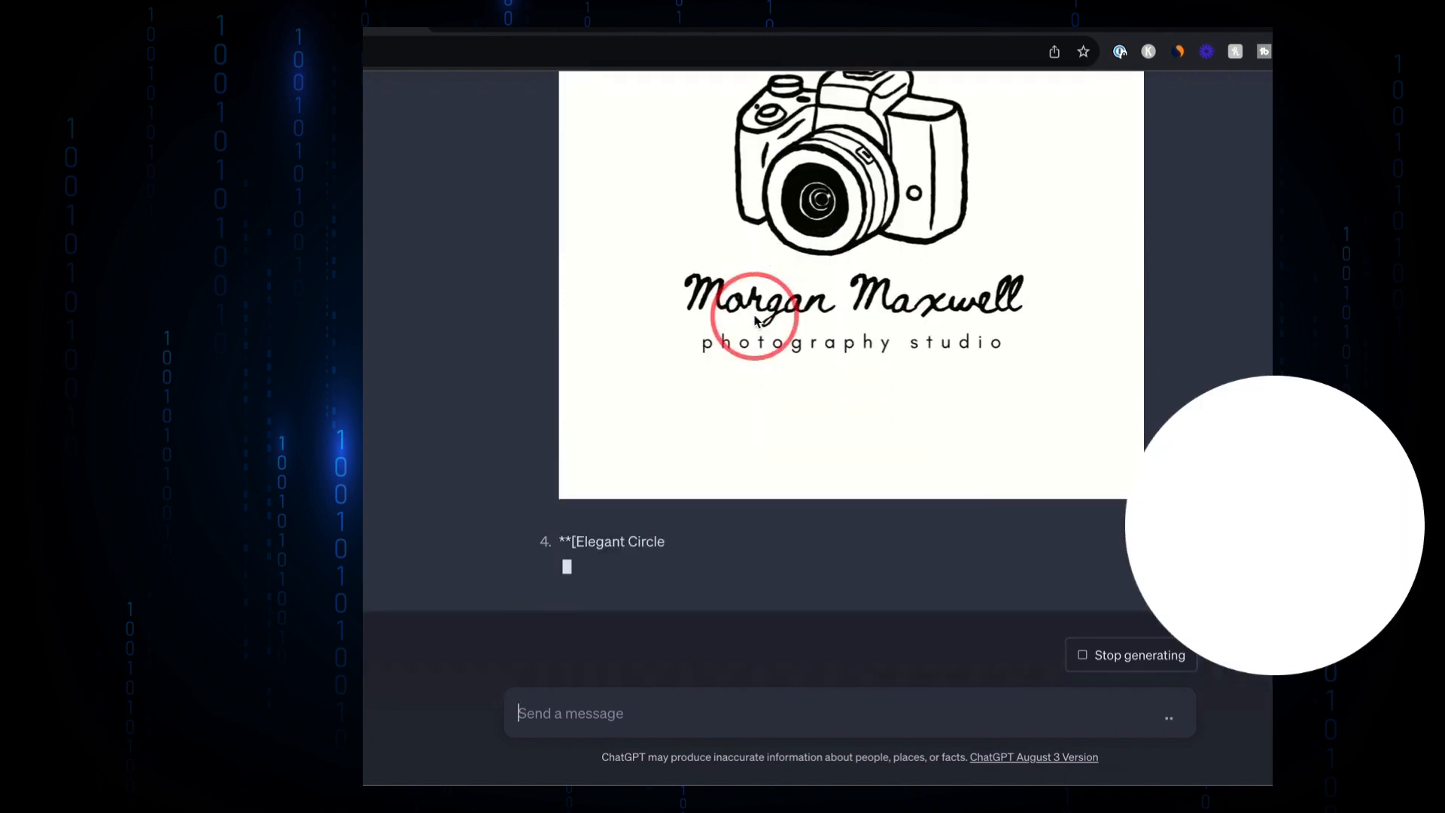
pyautogui.scroll(4, 755, 322)
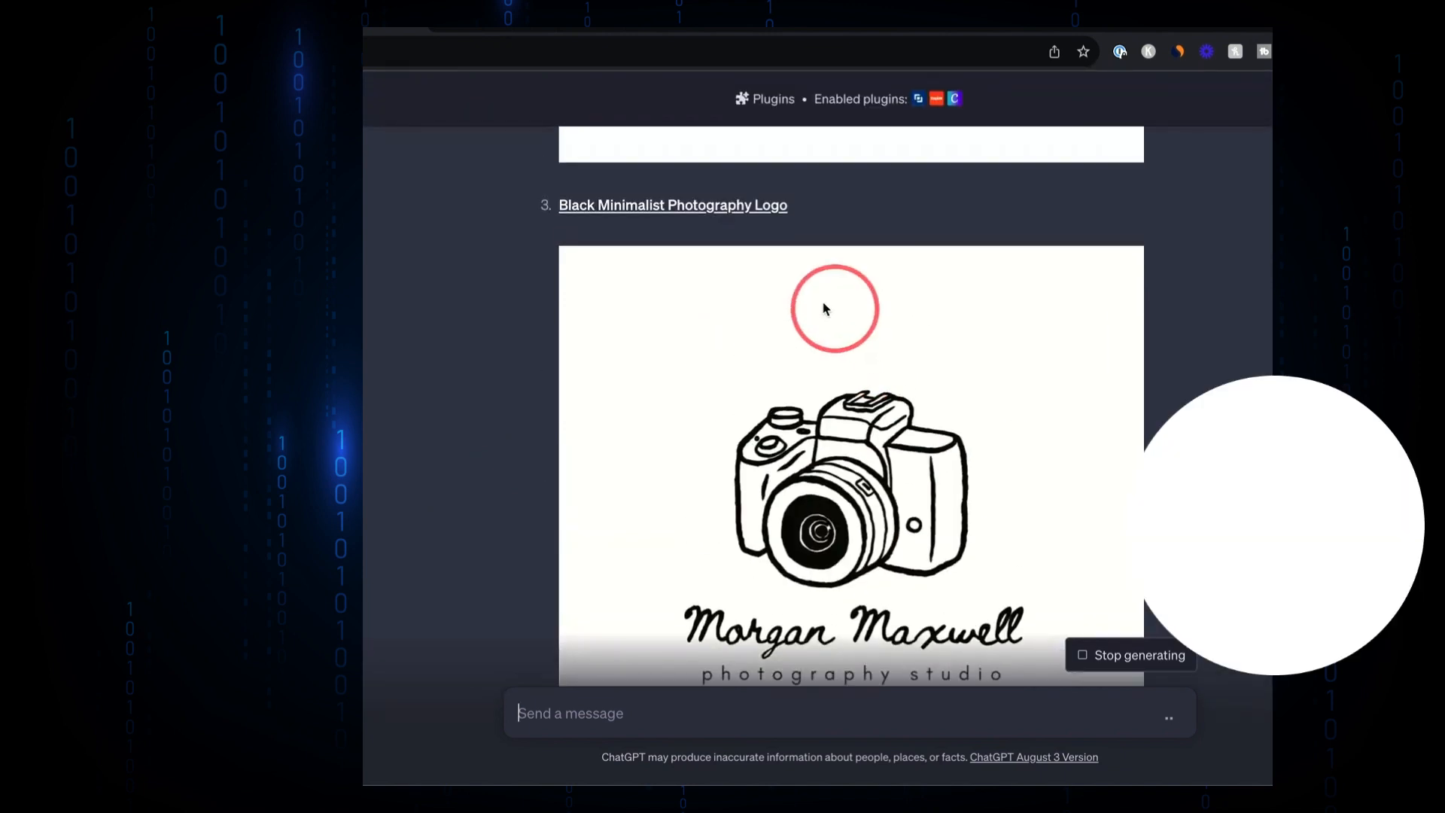
pyautogui.click(613, 206)
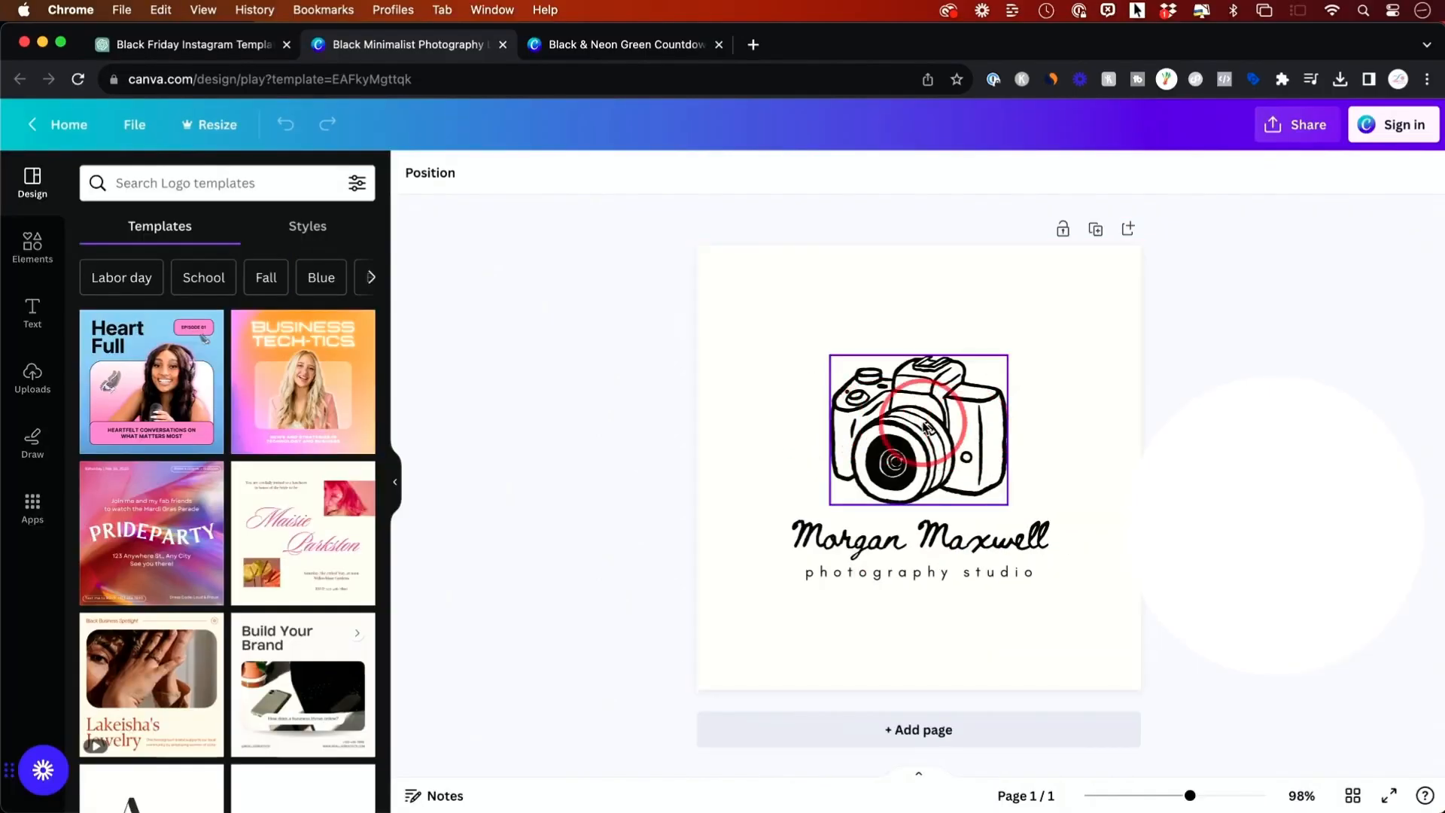
pyautogui.click(945, 448)
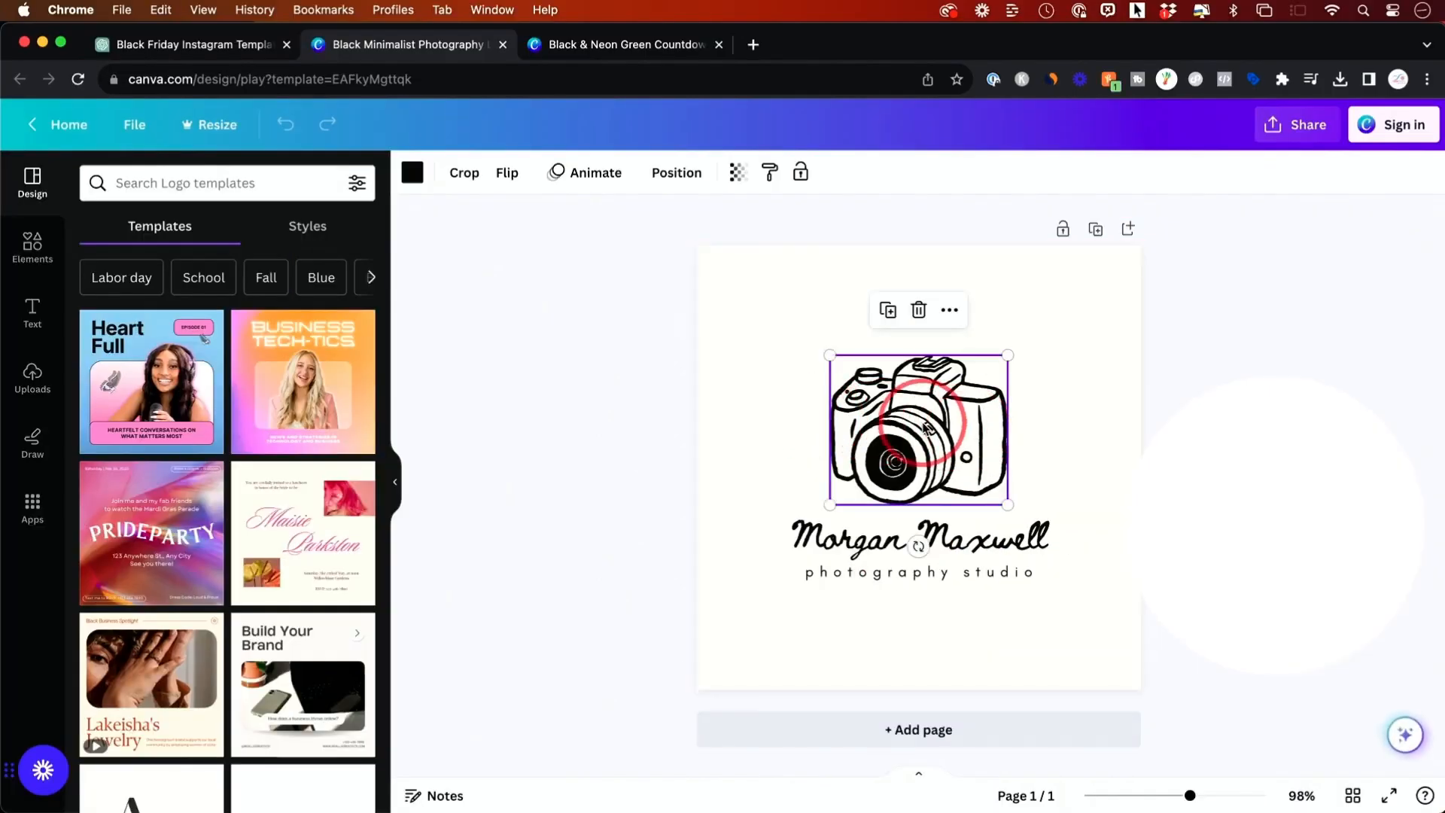
pyautogui.click(866, 544)
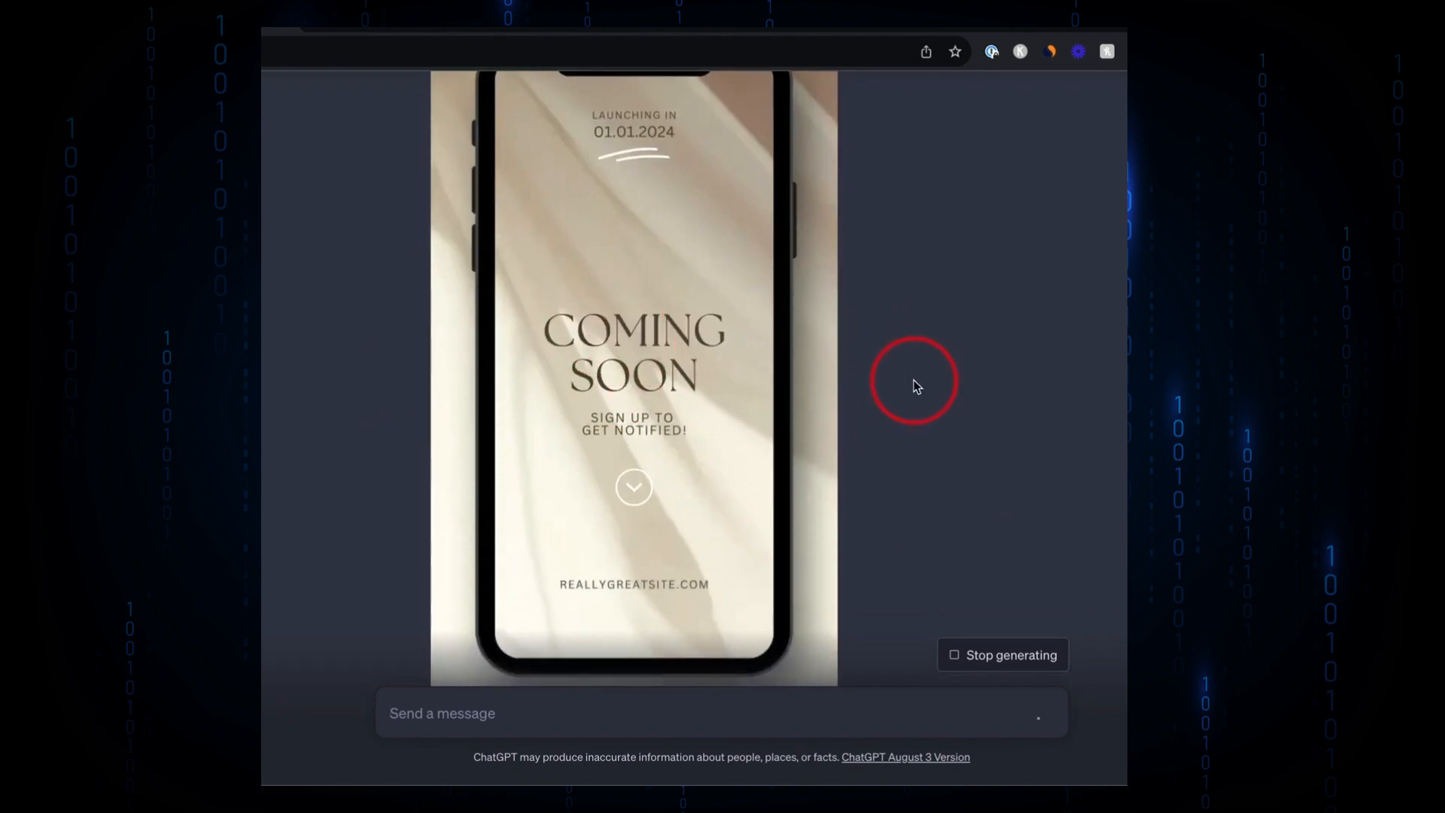
# - Open the suggested Coming Soon phone template in Canva
pyautogui.scroll(5, 913, 386)
pyautogui.click(497, 242)
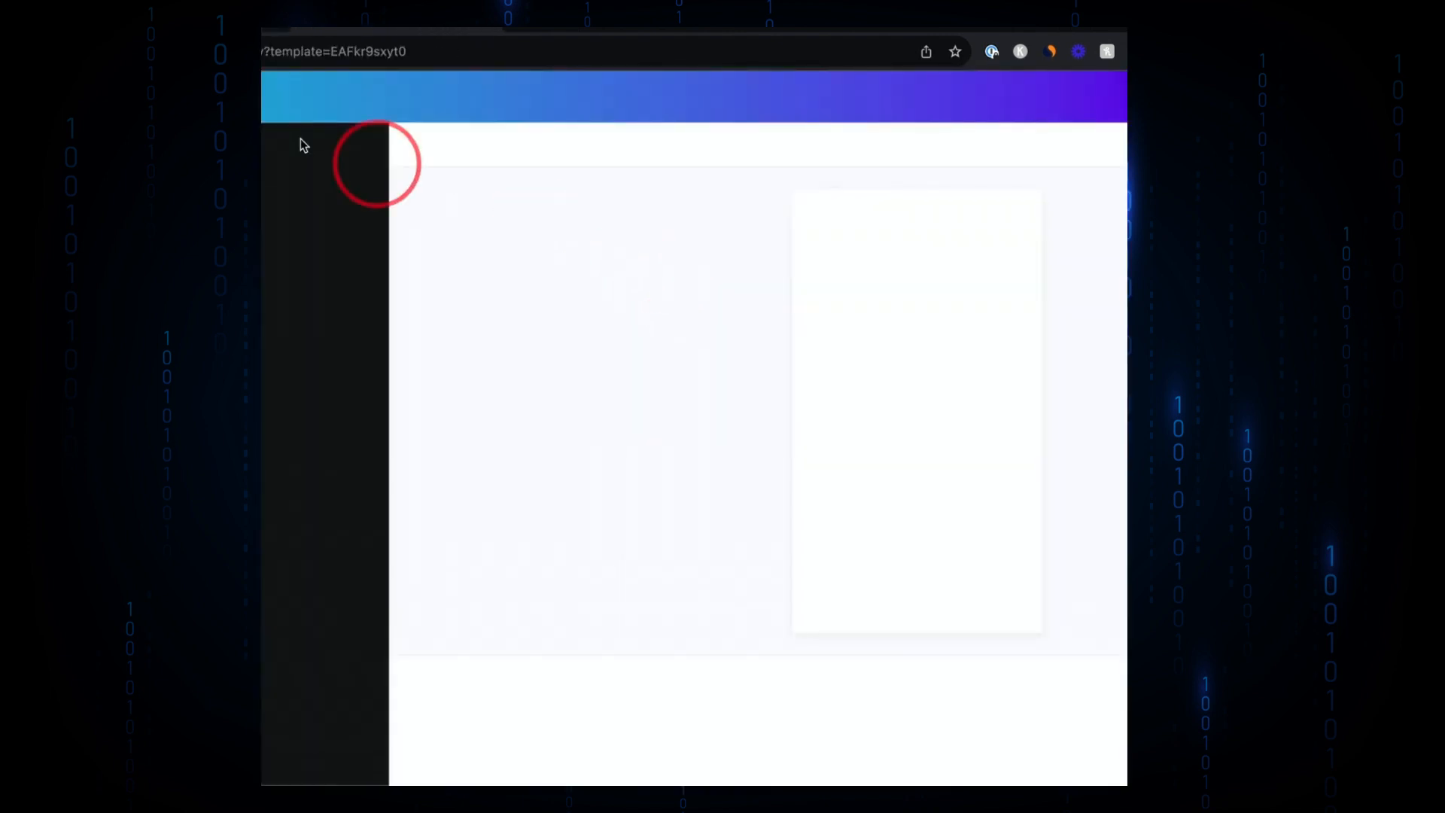